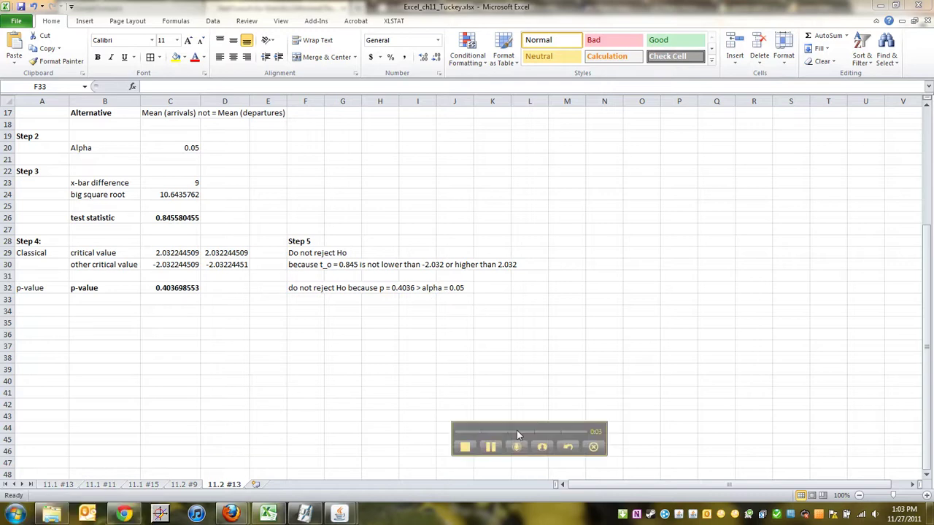
Select cell F32 to review the p-value conclusion on the hypothesis-test sheet
click(306, 295)
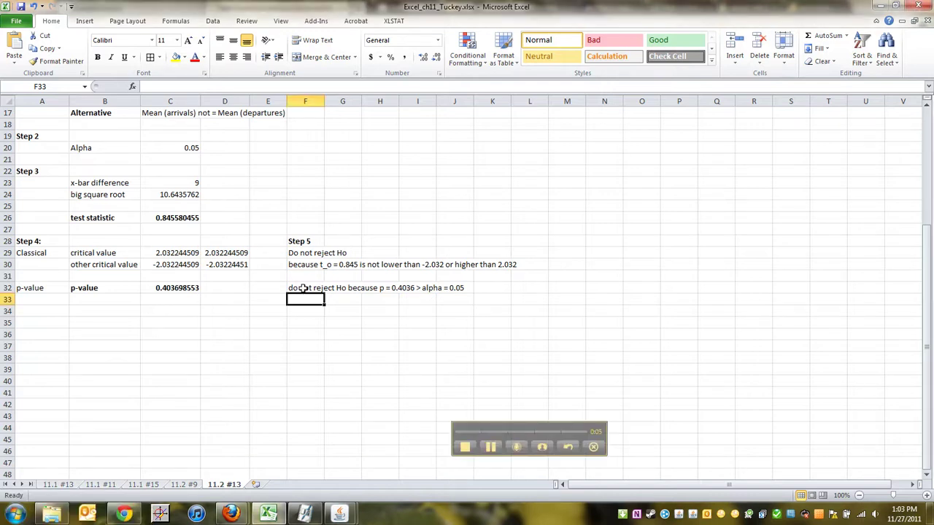
click(303, 289)
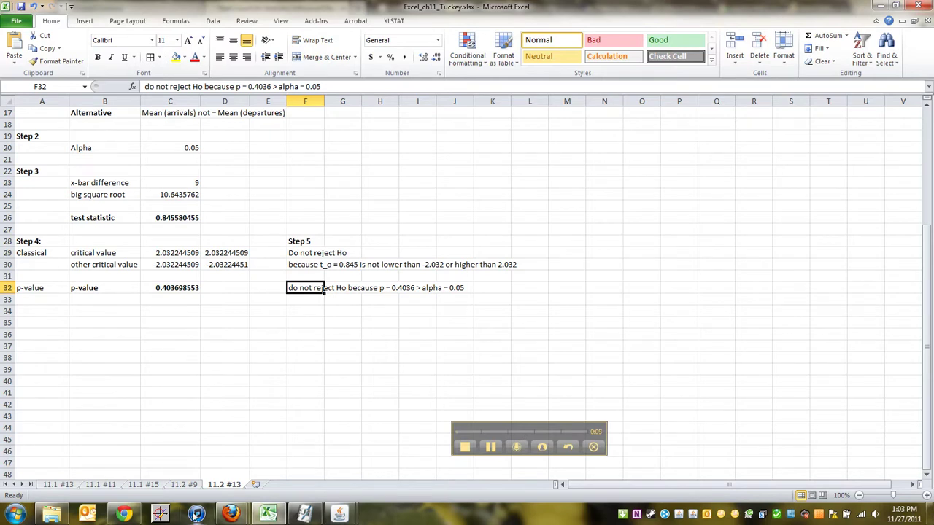
Open StatCrunch's Stat > T statistics > Two sample > with summary form, then return to Excel
mouse_move(232, 513)
click(203, 437)
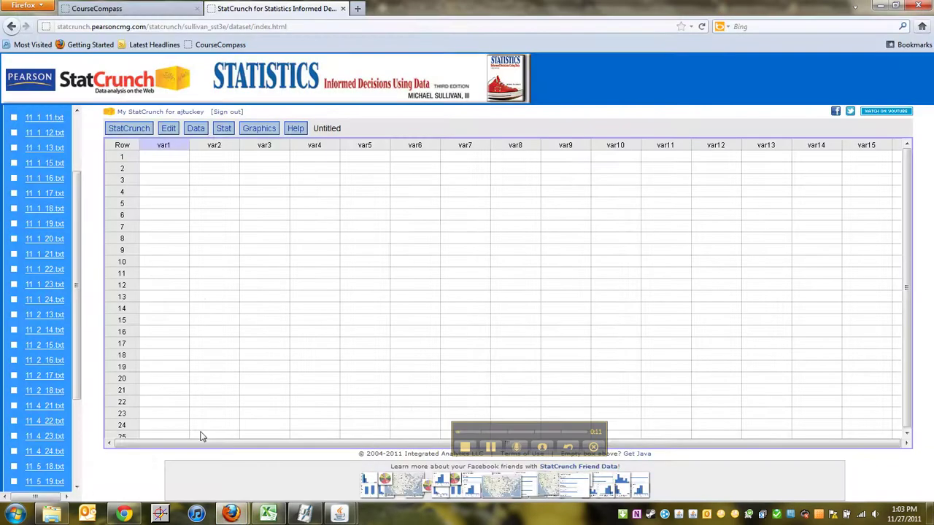
click(196, 129)
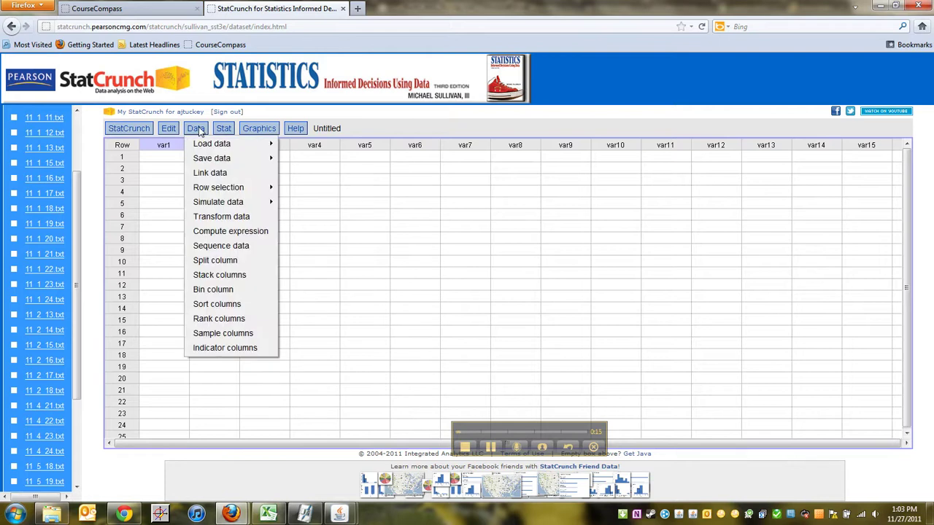
click(226, 130)
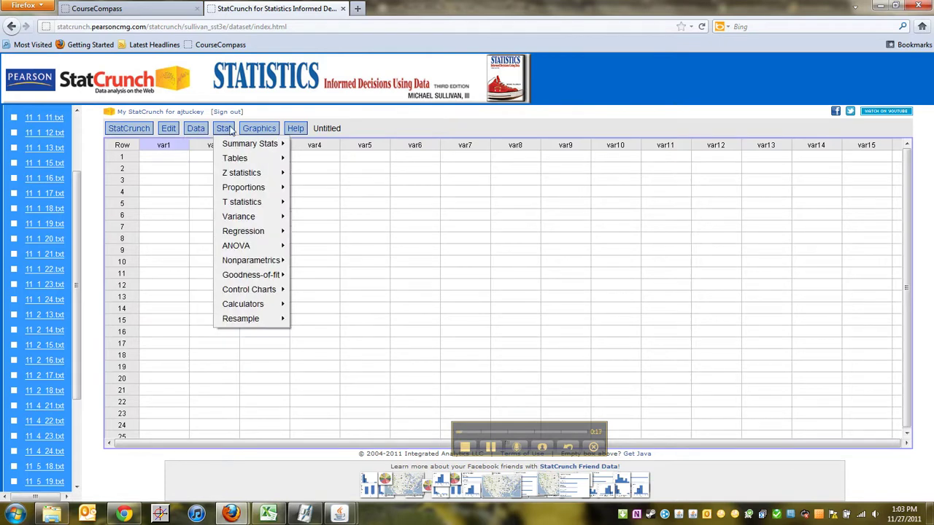
mouse_move(241, 205)
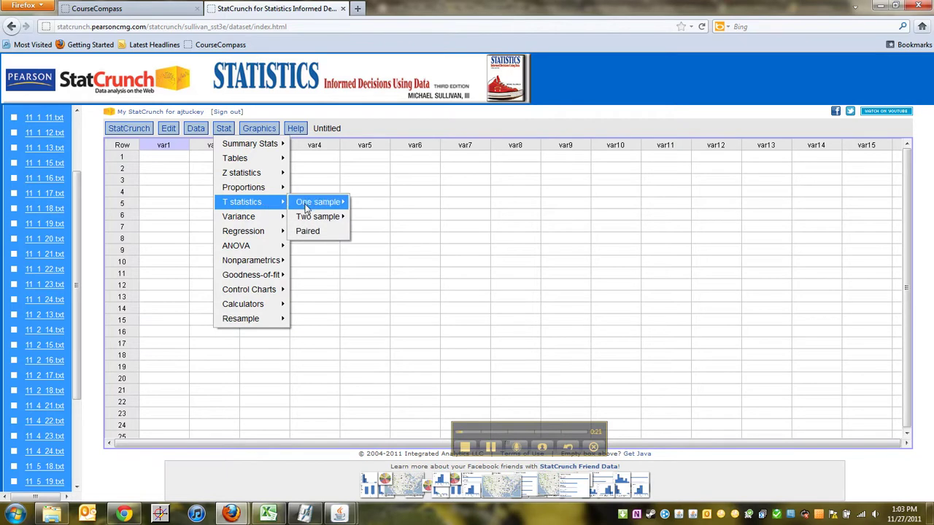
mouse_move(315, 219)
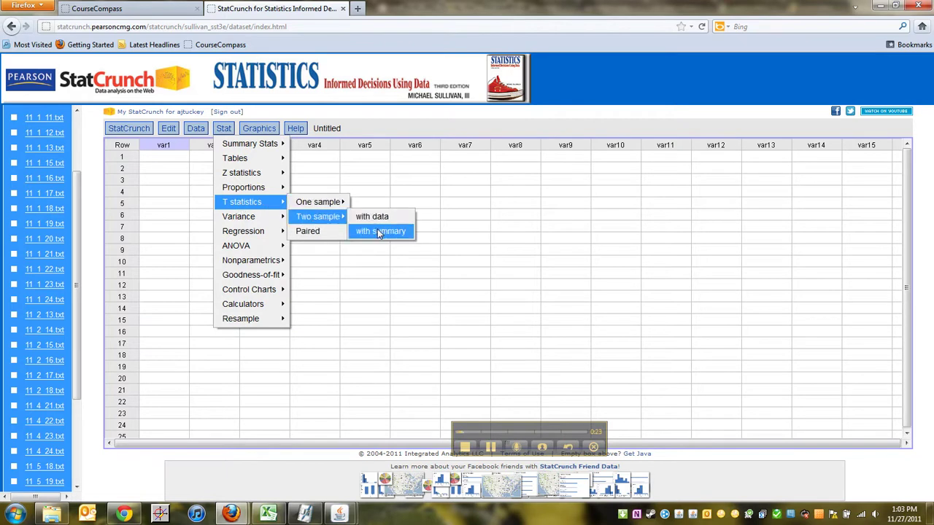
click(380, 232)
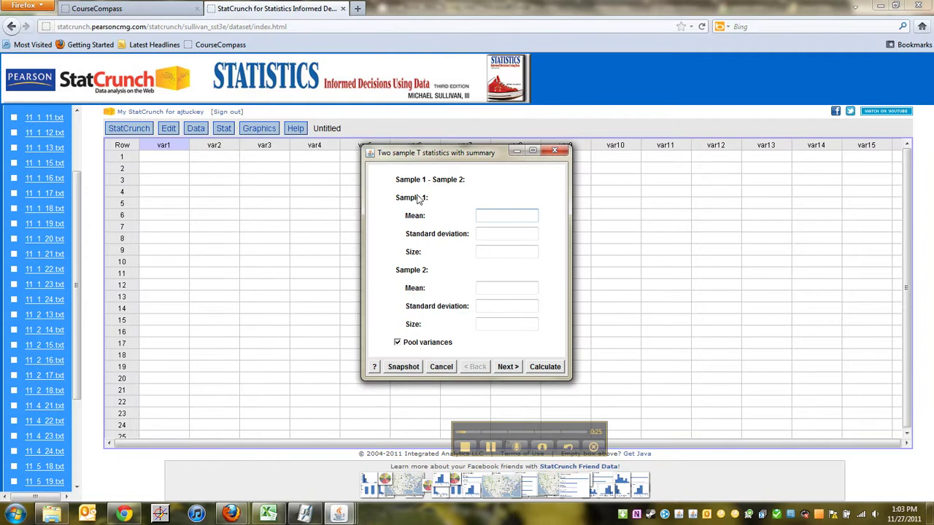
mouse_move(264, 517)
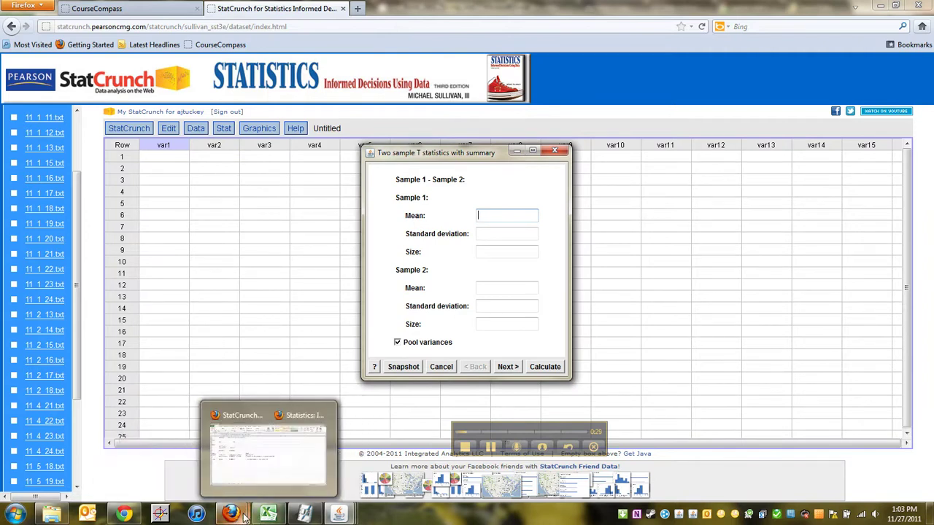
click(268, 514)
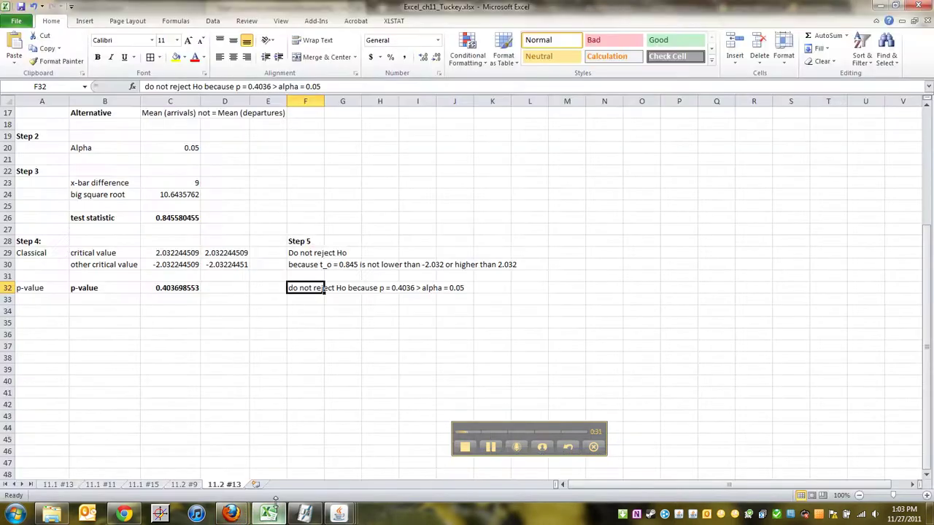
Check the sample data in the workbook, then bring the StatCrunch T test form forward
mouse_move(338, 515)
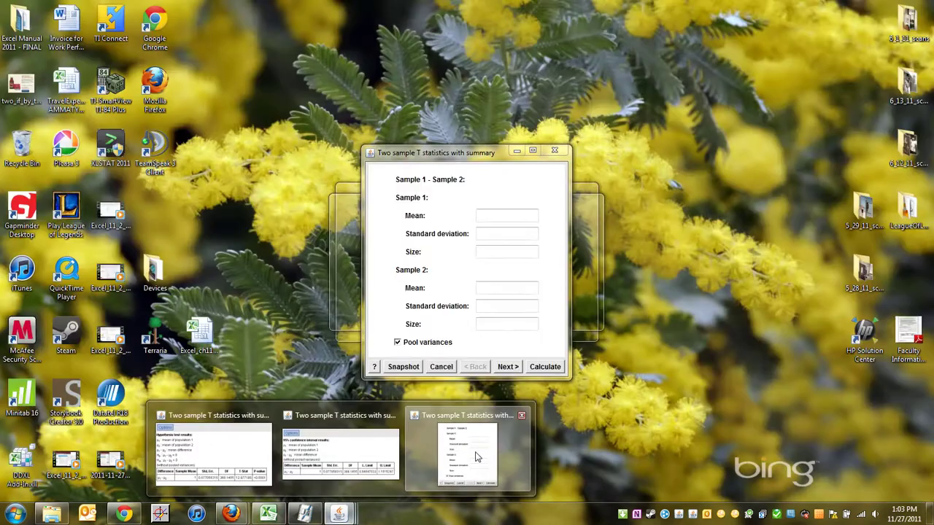
click(481, 458)
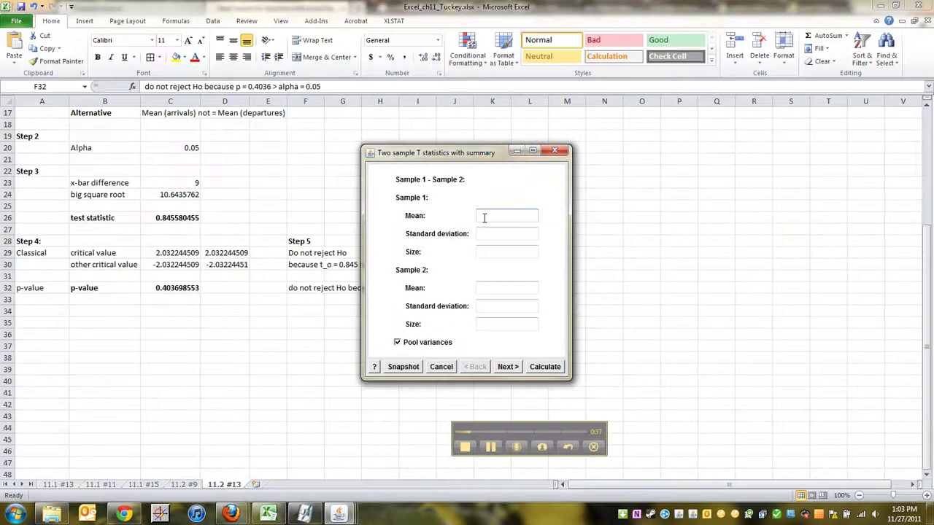
click(211, 230)
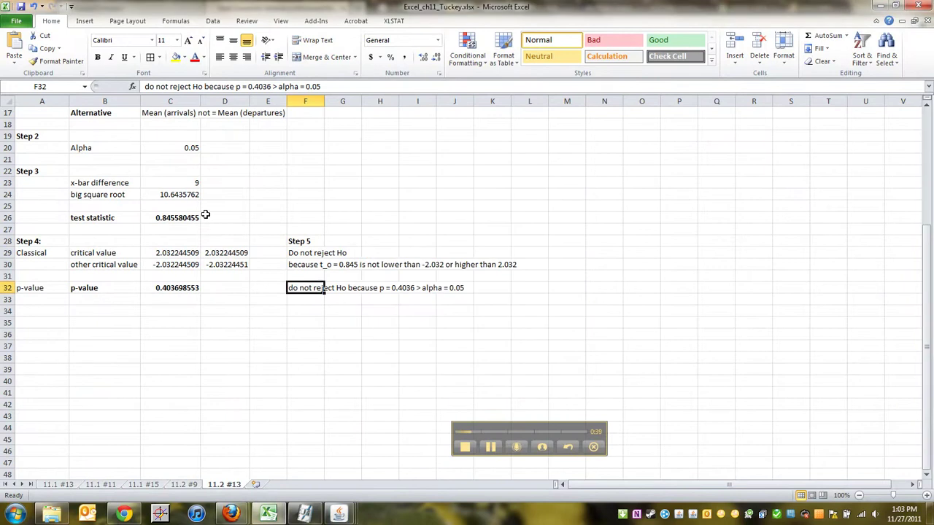
scroll(208, 219, up, 4)
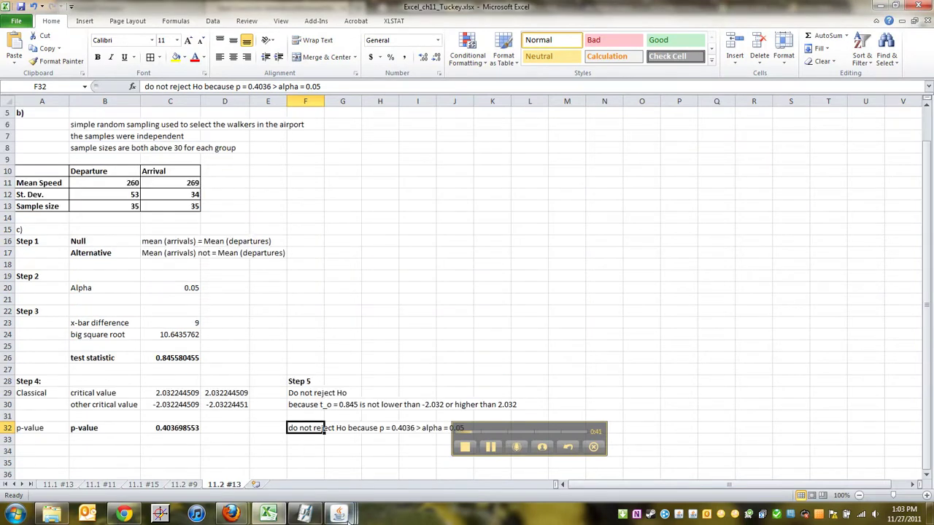
mouse_move(338, 516)
click(449, 431)
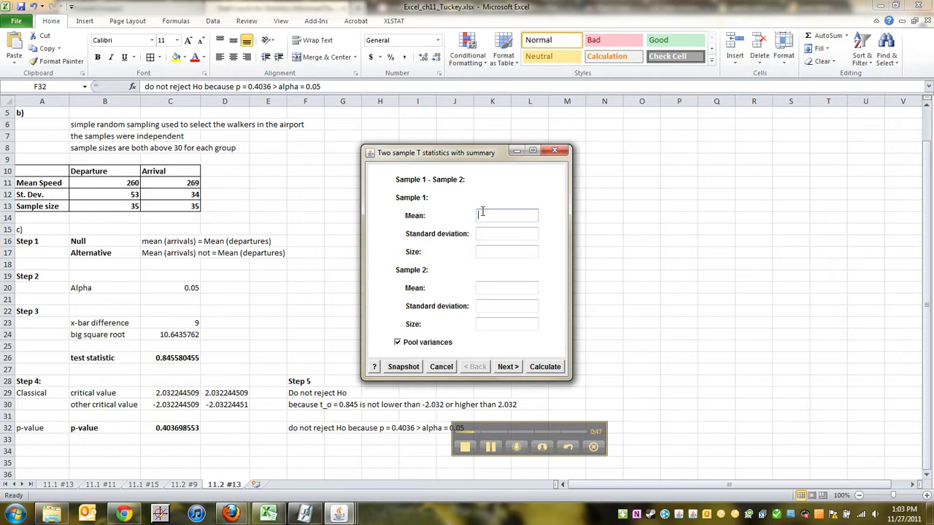
Enter means 269 and 260 with SDs 34 and 53, pooling off, and advance to hypothesis settings
text(269)
click(507, 233)
text(34)
click(507, 252)
click(507, 288)
text(260)
click(507, 307)
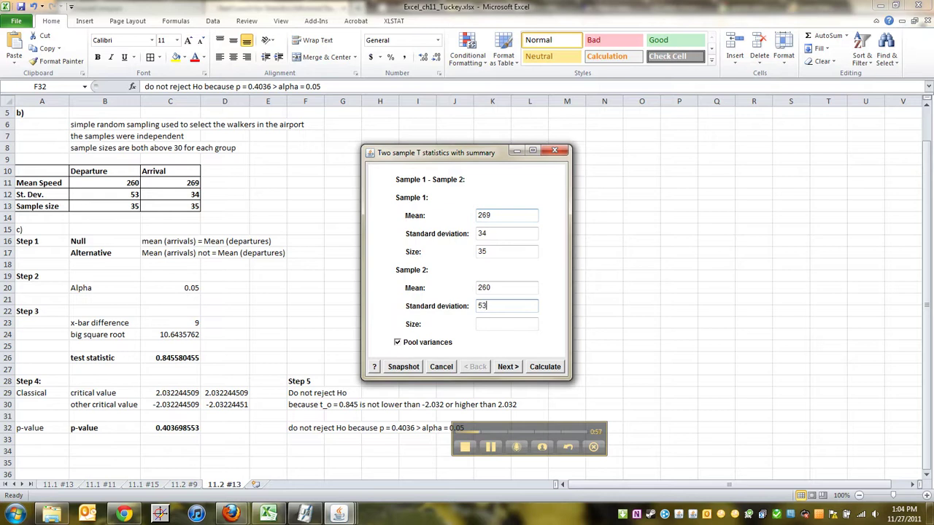
click(506, 323)
key(Tab)
click(506, 367)
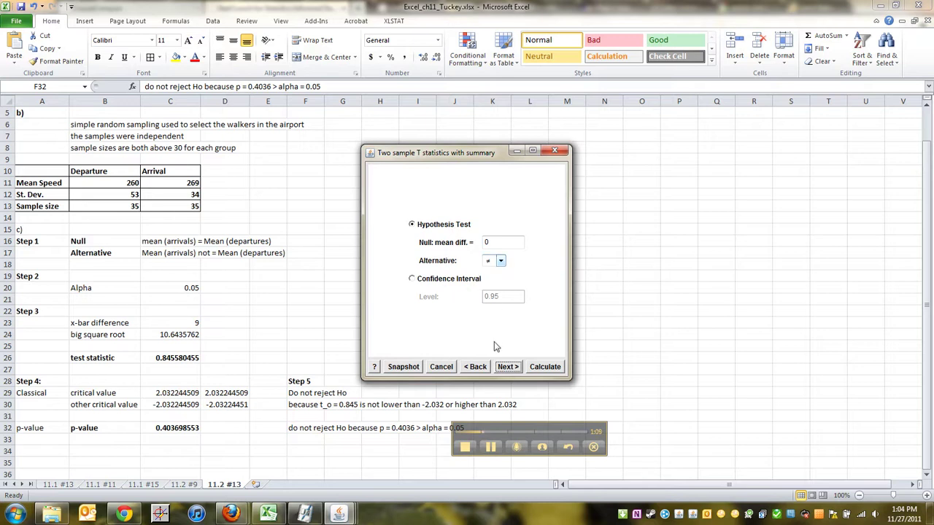
Calculate the two-sided test (T-stat 0.8456, p-value 0.4013) and copy the results table
click(543, 368)
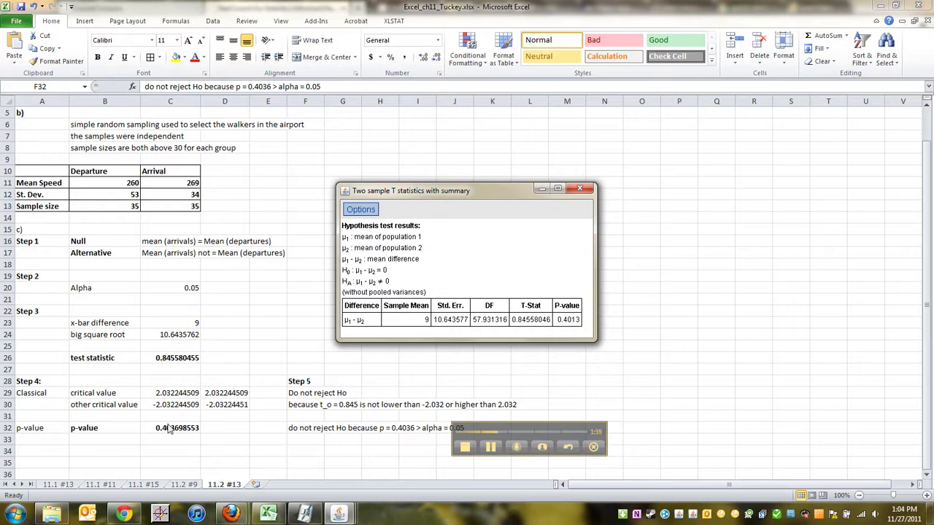
click(359, 211)
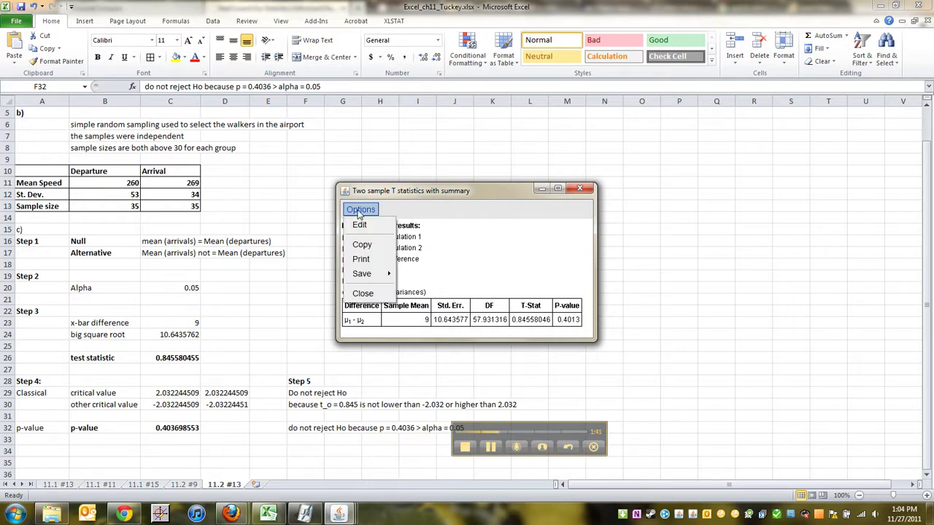
click(362, 244)
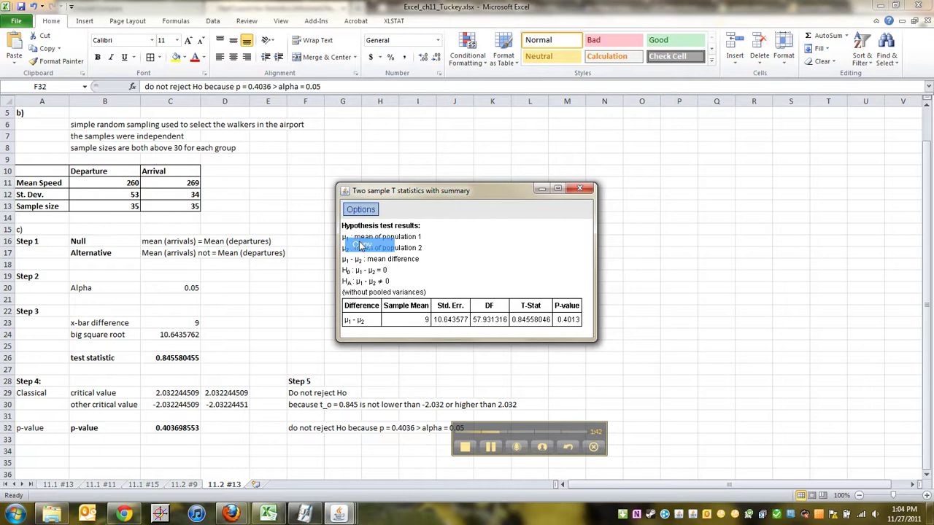
click(324, 324)
click(367, 301)
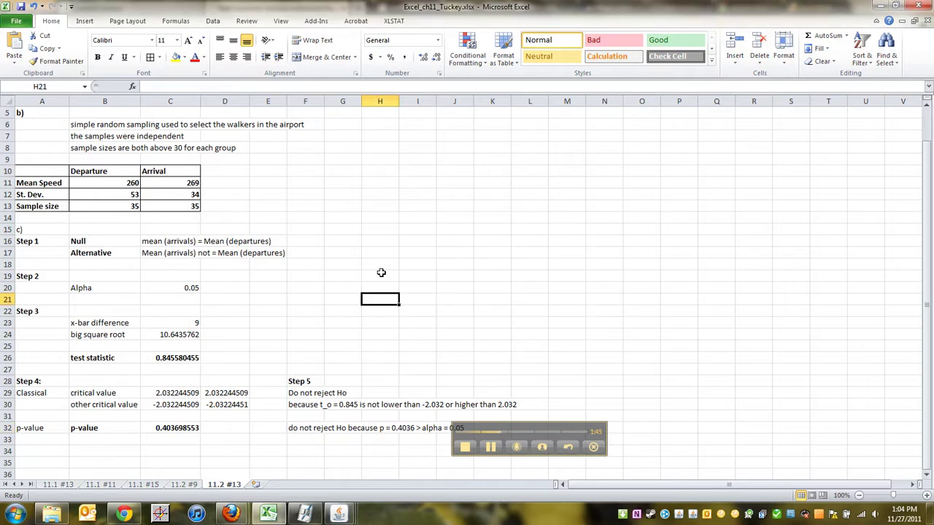
Paste the StatCrunch results table into the sheet at H17
click(381, 275)
click(387, 249)
text(Hypothesis test results: μ1 : mean of population 1 μ2 : mean of population 2 μ1 - μ2 : mean difference H0 : μ1 - μ2 = 0 HA : μ1 - μ2 ≠ 0 (without pooled variances) Difference	Sample Mean	Std. Err.	DF	T-Stat	P-value μ1 - μ2	9	10.64358	57.93132	0.84558	0.4013)
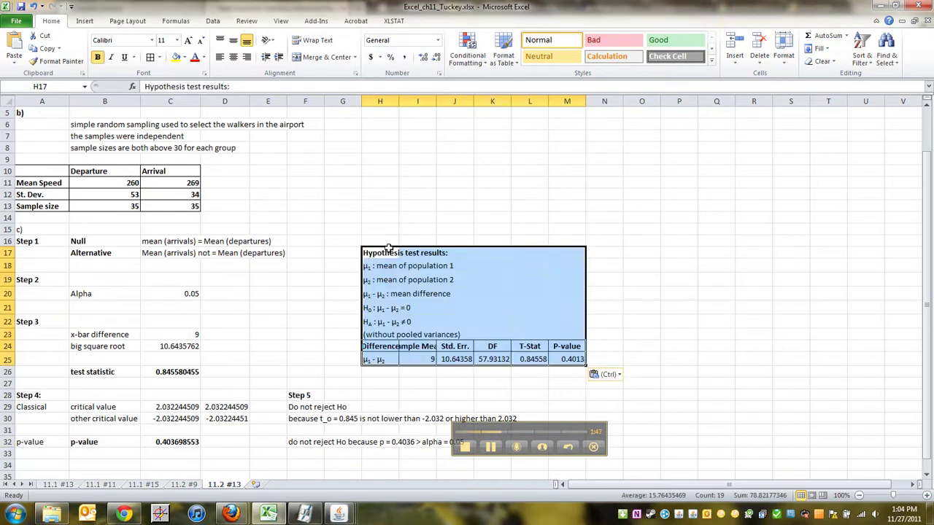
scroll(369, 350, down, 5)
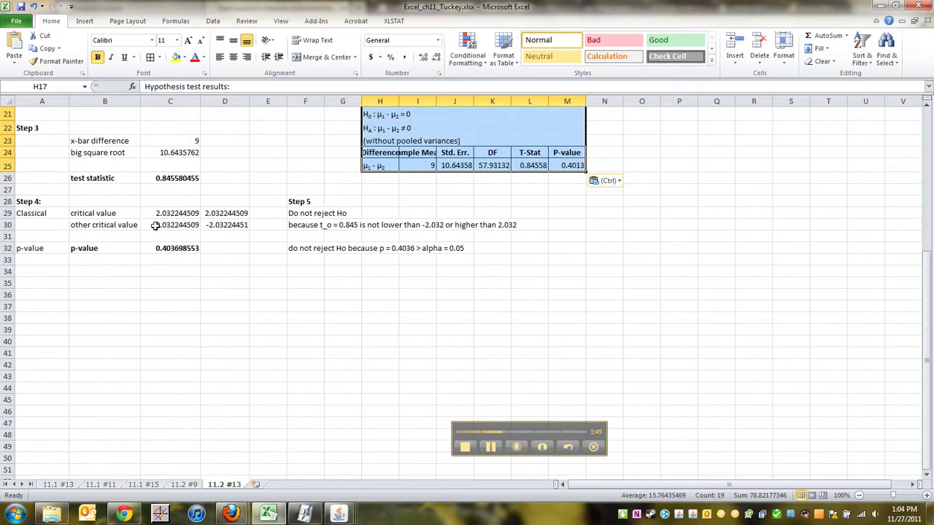
Recommit C32's T.DIST.2T p-value formula (0.4037) and compare it with StatCrunch's 0.4013
click(170, 249)
click(573, 166)
click(177, 248)
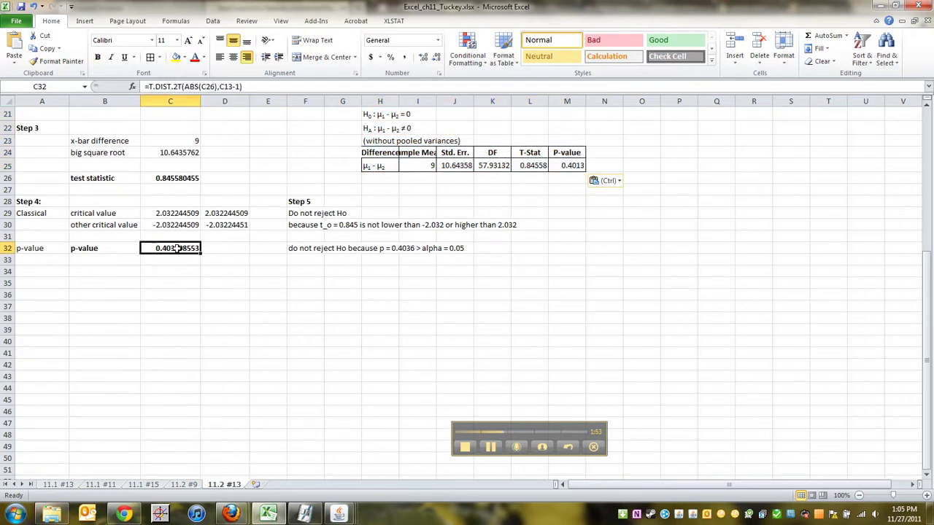
click(227, 86)
scroll(226, 228, up, 4)
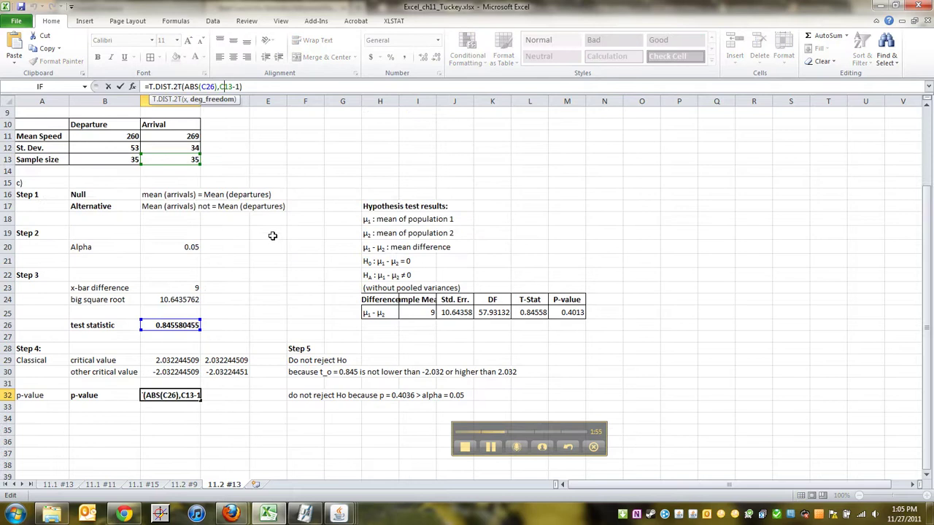
key(Return)
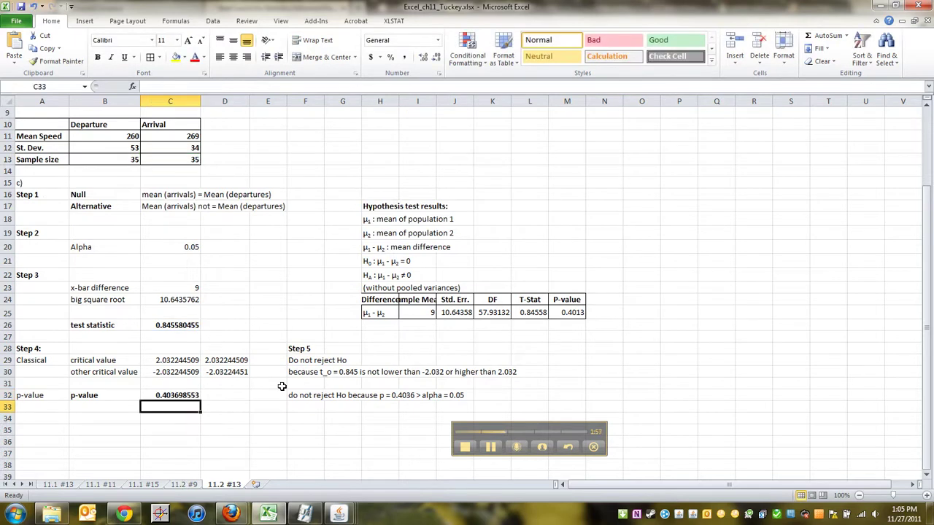
click(570, 314)
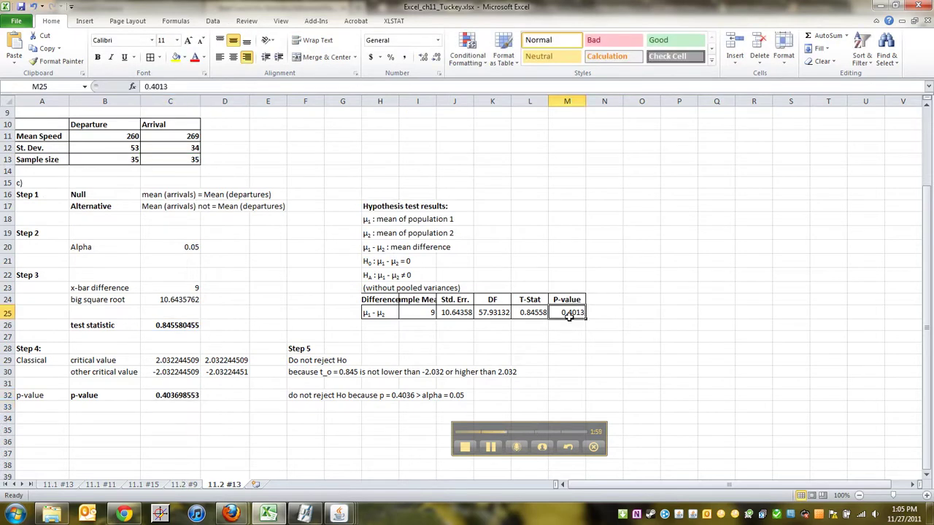
drag(570, 314, 500, 375)
click(501, 369)
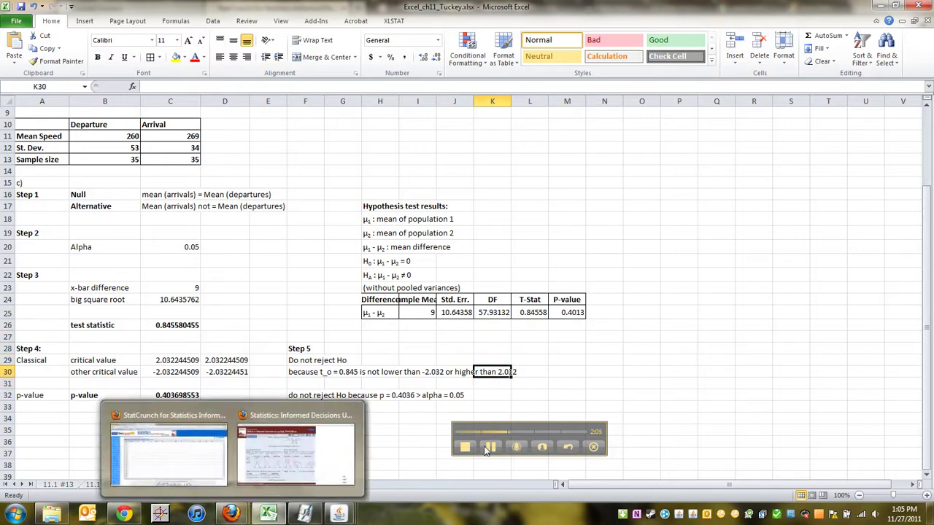
Switch to the Pearson eText and jump to textbook page 604
click(230, 513)
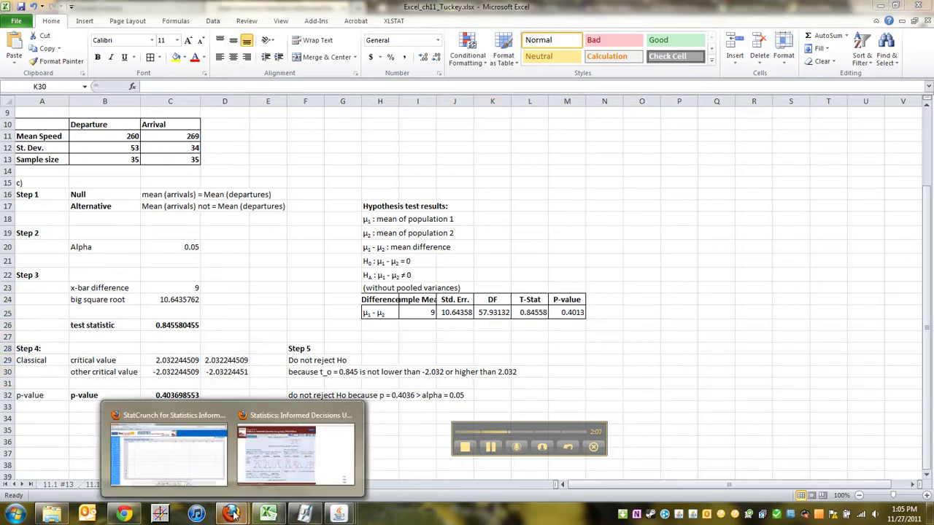
click(289, 449)
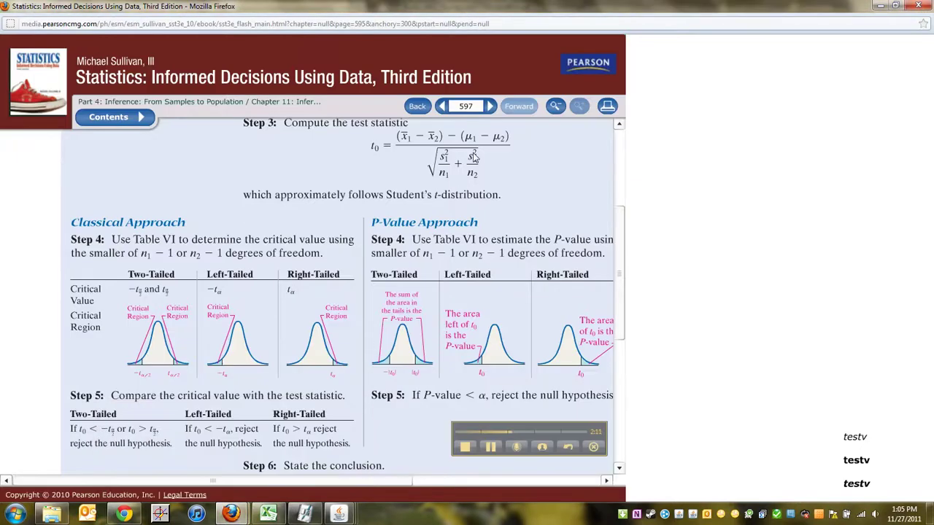
double_click(476, 106)
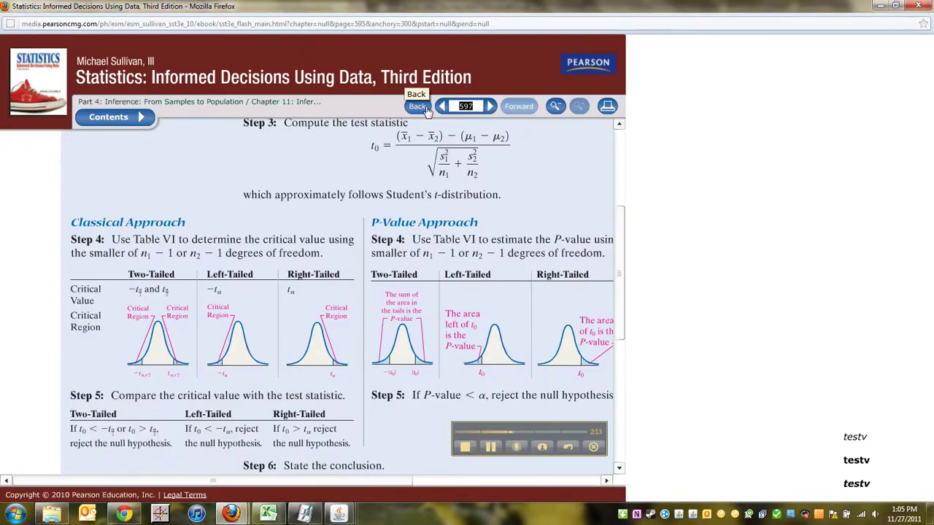
text(604)
key(Return)
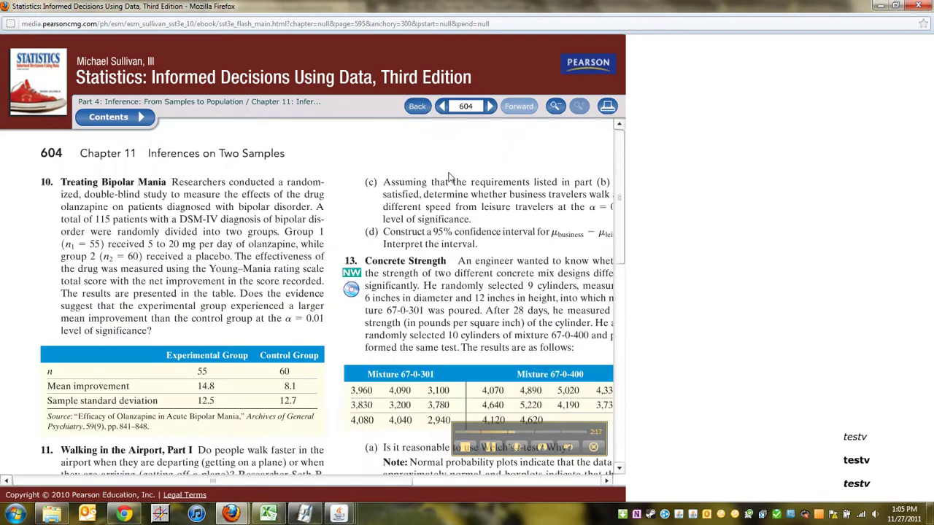
Scroll page 604 to exercise 13, Concrete Strength, showing mixtures 67-0-301 and 67-0-400
drag(622, 221, 604, 330)
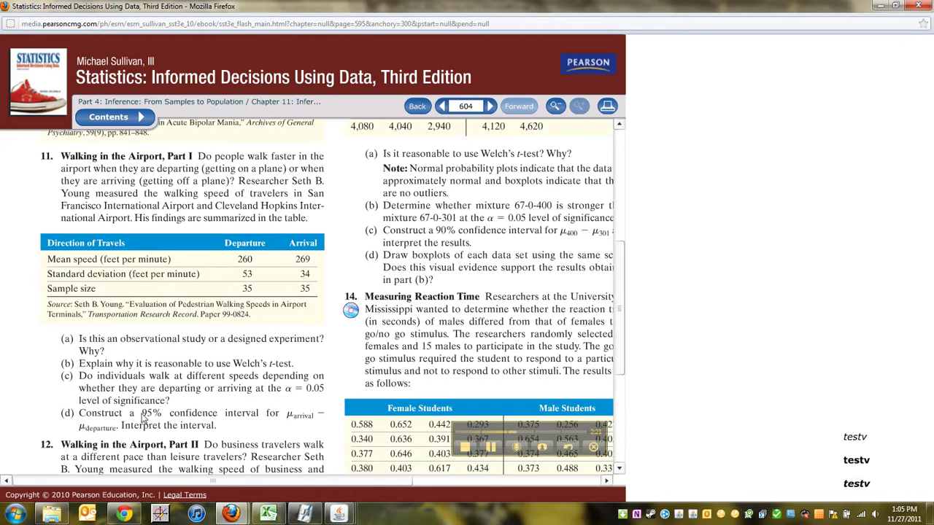
scroll(145, 430, down, 2)
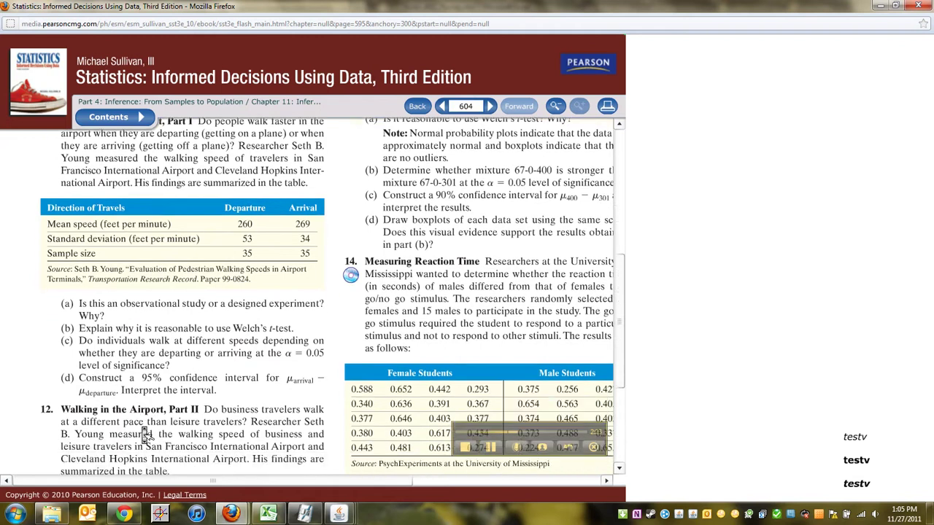
scroll(145, 434, down, 4)
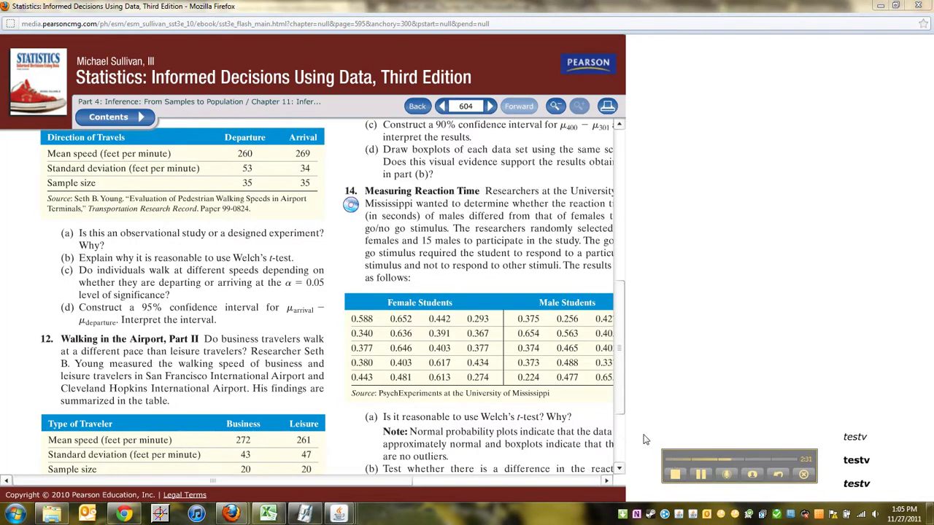
scroll(618, 389, down, 2)
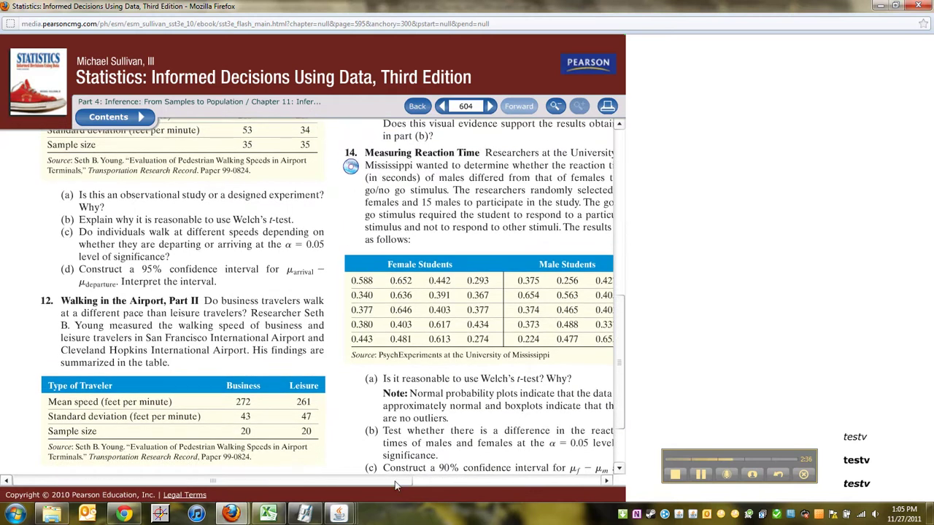
drag(395, 485, 447, 487)
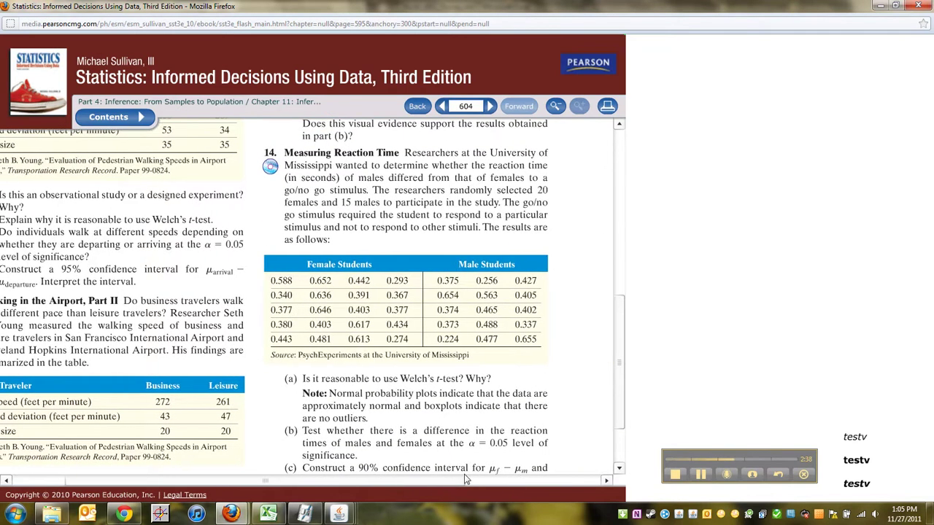
scroll(619, 371, down, 5)
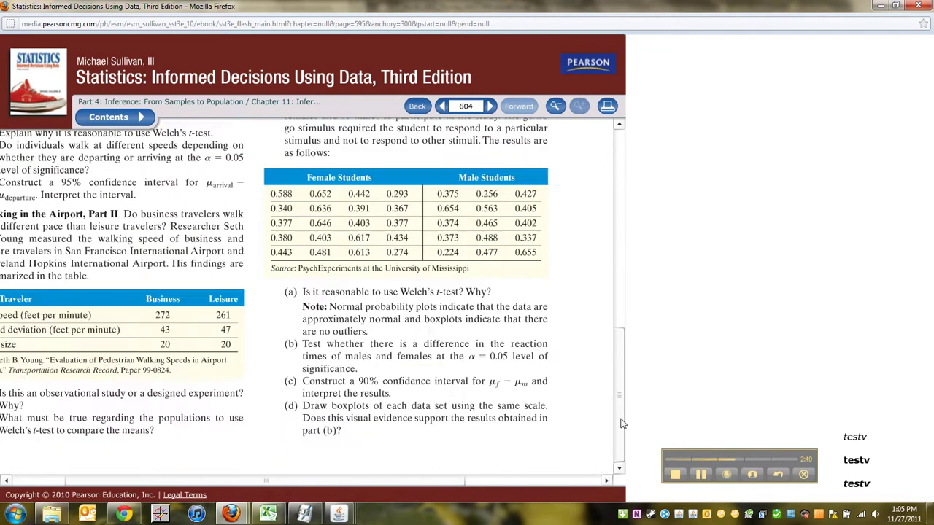
drag(331, 482, 231, 472)
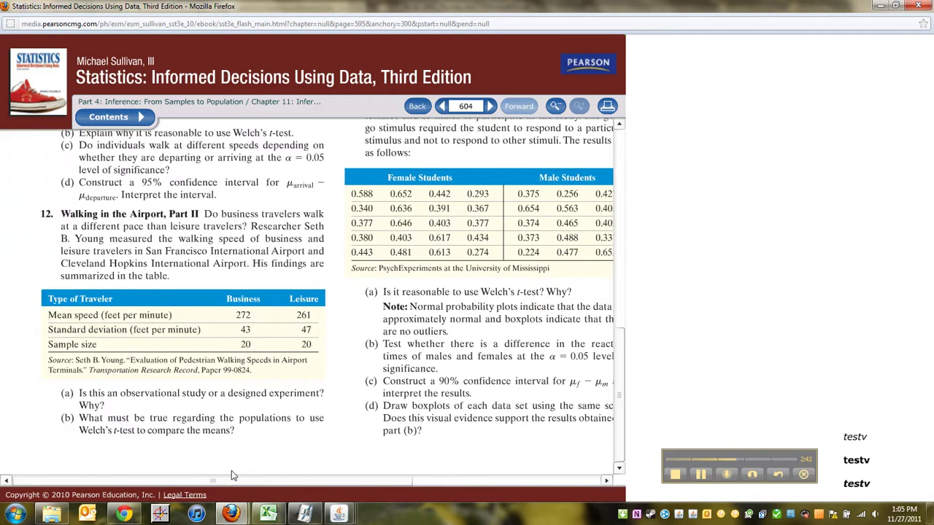
drag(616, 392, 625, 312)
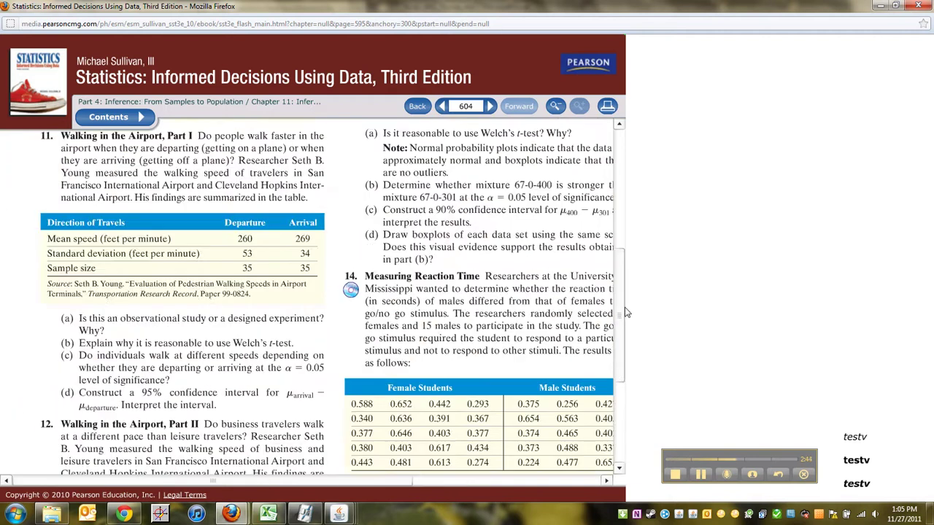
scroll(488, 428, up, 12)
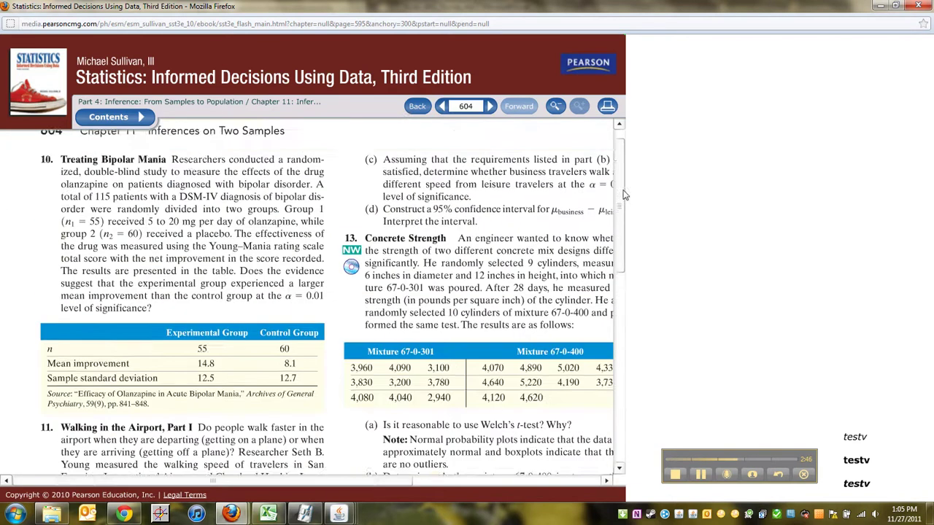
drag(388, 483, 443, 482)
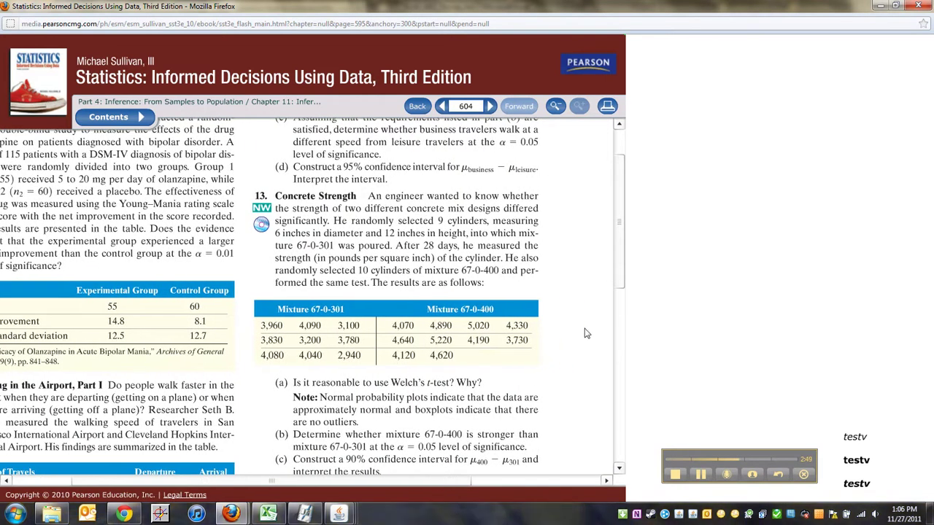
mouse_move(619, 261)
mouse_down()
mouse_move(622, 296)
mouse_move(624, 277)
mouse_up()
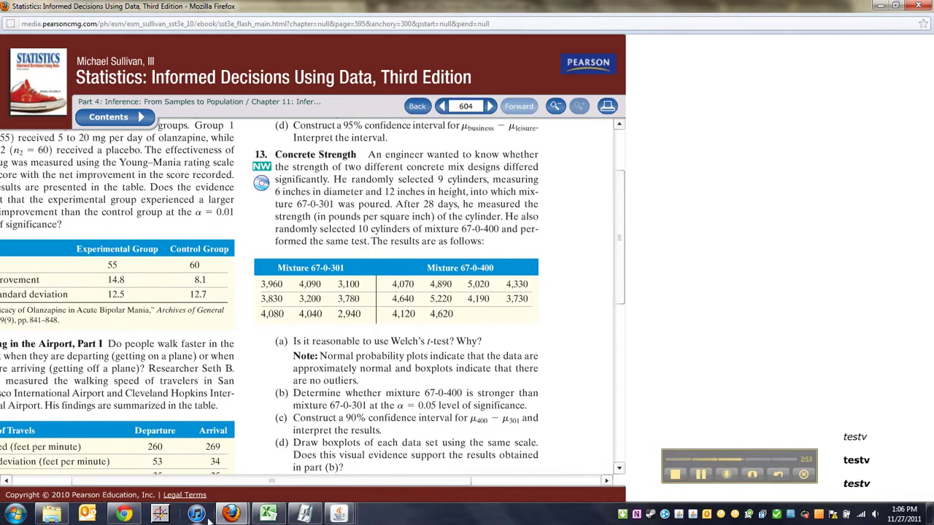
Load 11_2_13.txt in StatCrunch, select both Mixture columns, and return to Excel
mouse_move(230, 514)
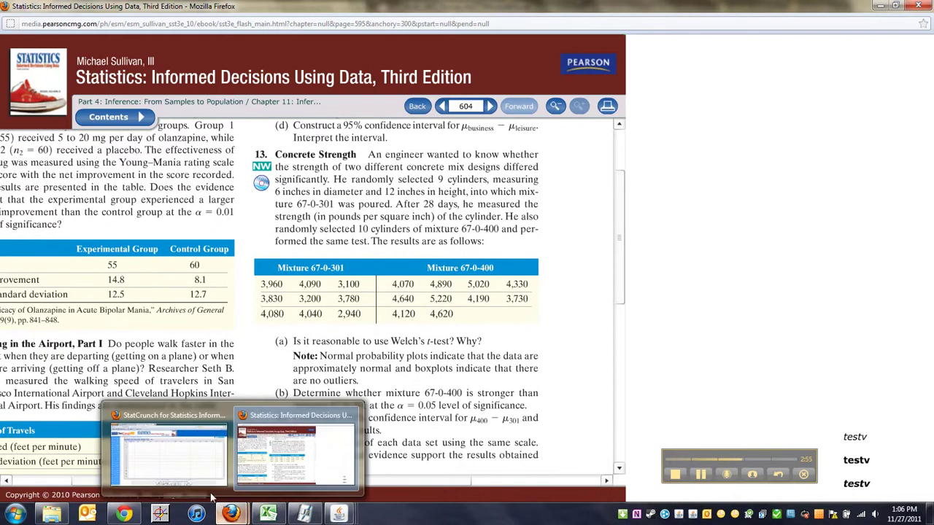
click(168, 445)
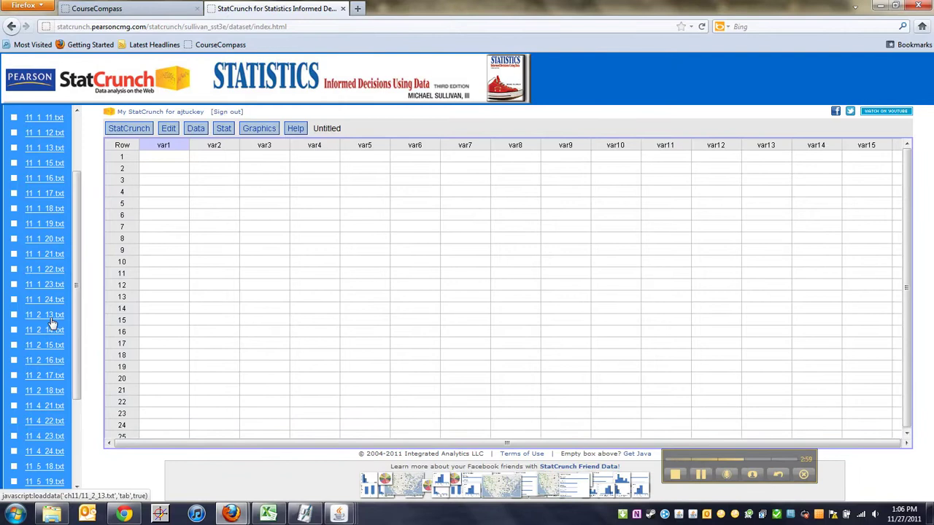
click(45, 315)
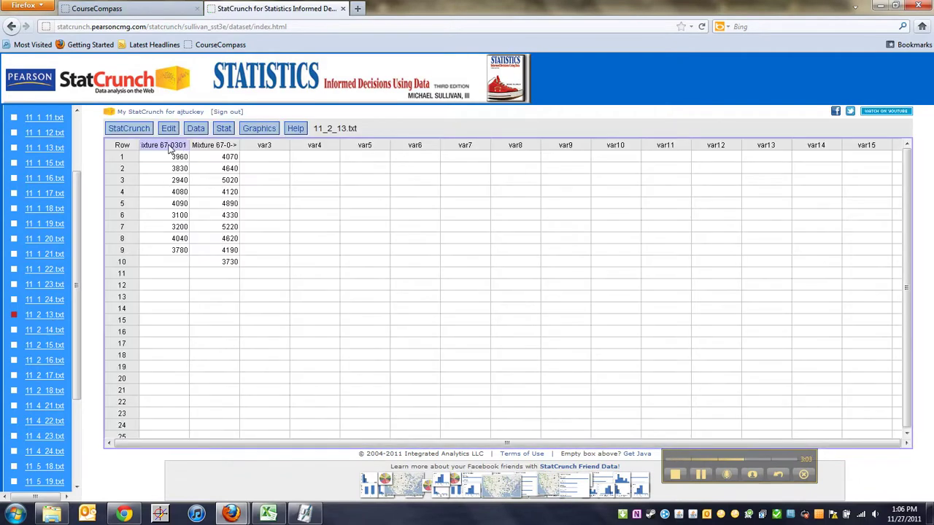
drag(175, 154, 216, 265)
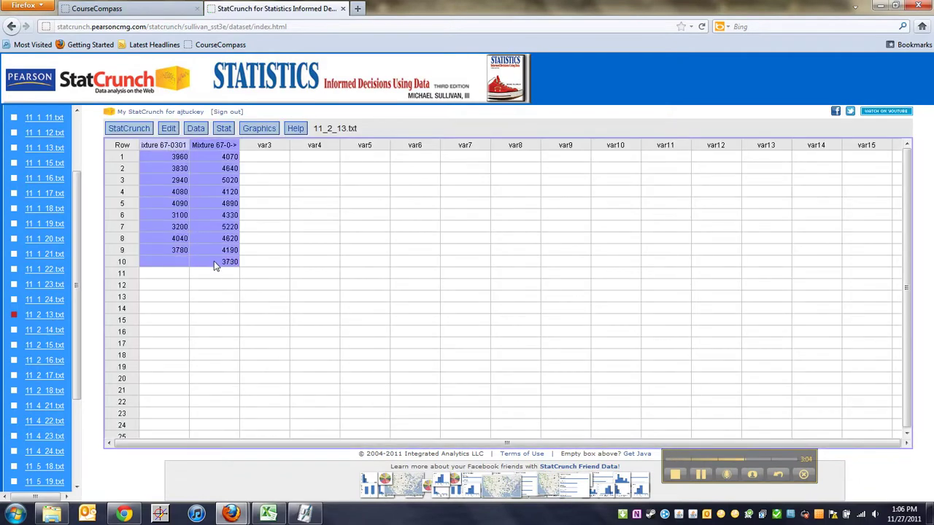
click(267, 515)
Paste the Mixture data into a new sheet and AutoFit columns A and B
click(254, 485)
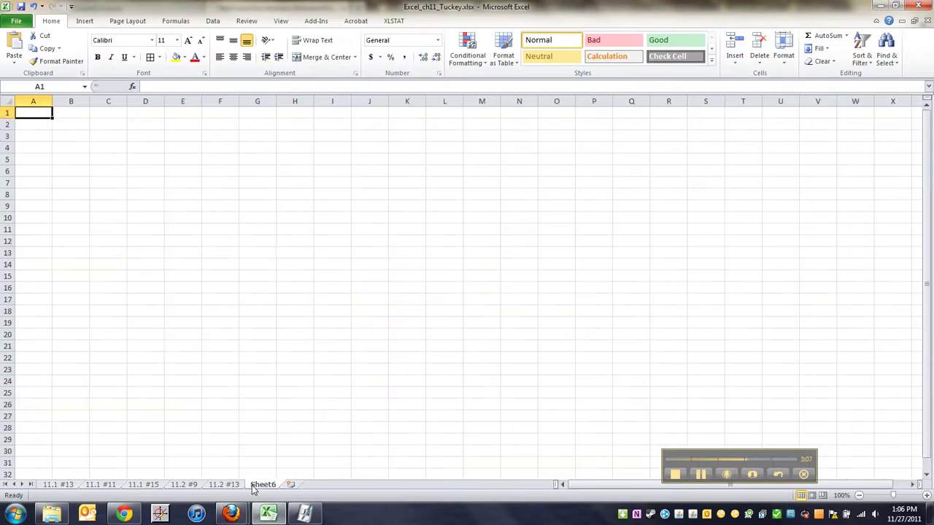
key(ctrl+v)
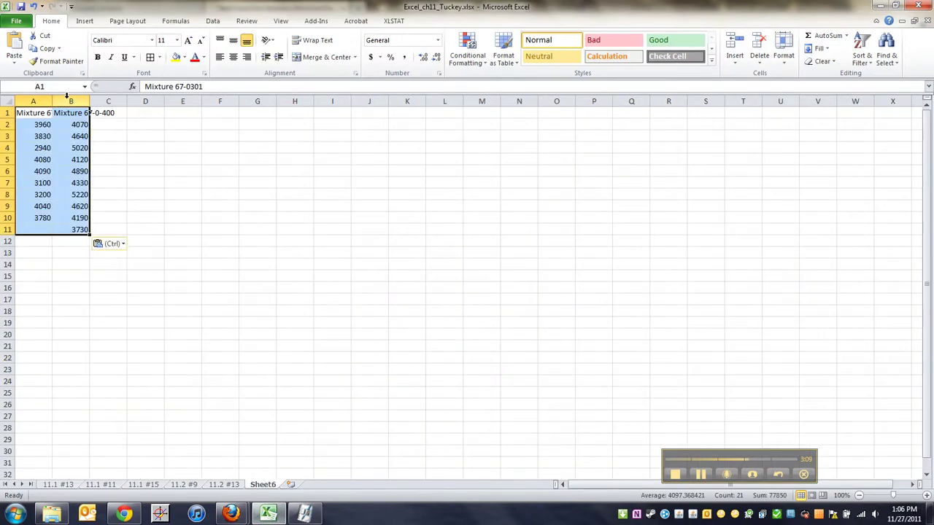
drag(67, 101, 34, 101)
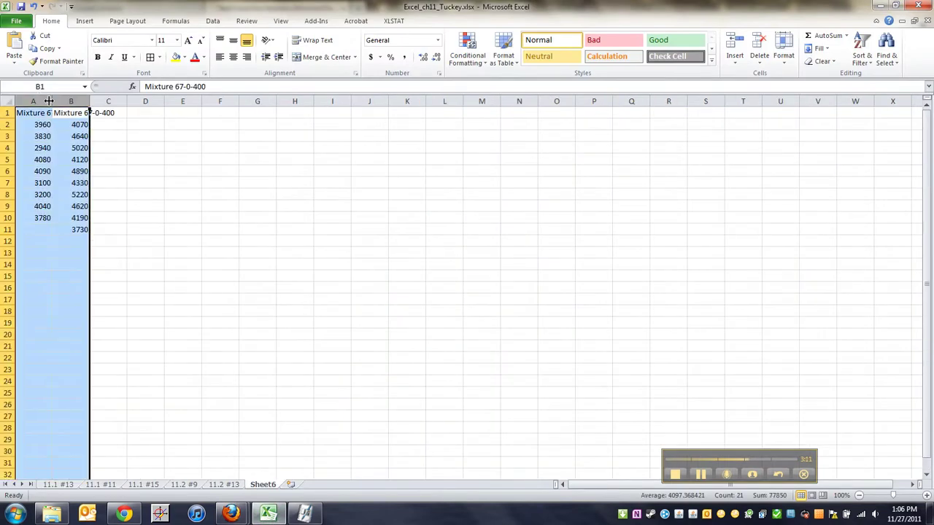
double_click(52, 100)
click(138, 357)
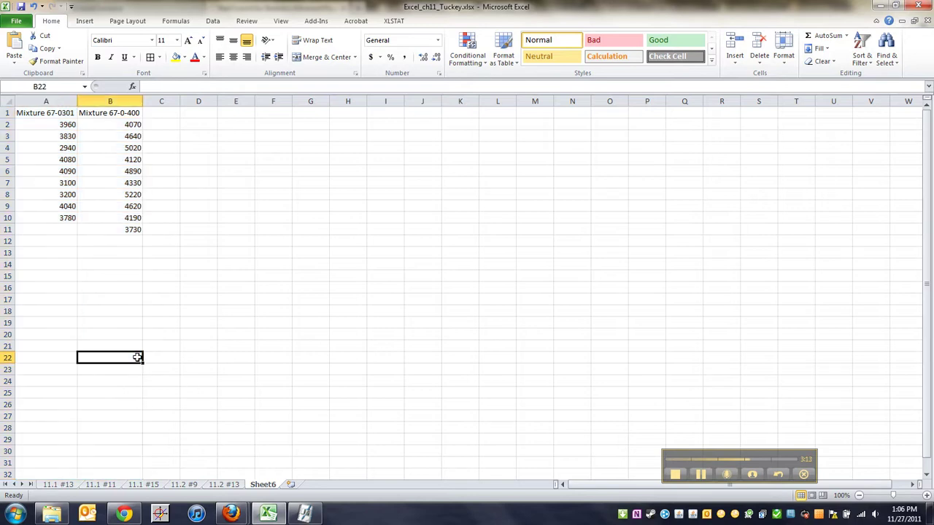
Bold the A1:B1 mixture headers and refit column B to the bold text
drag(63, 111, 110, 111)
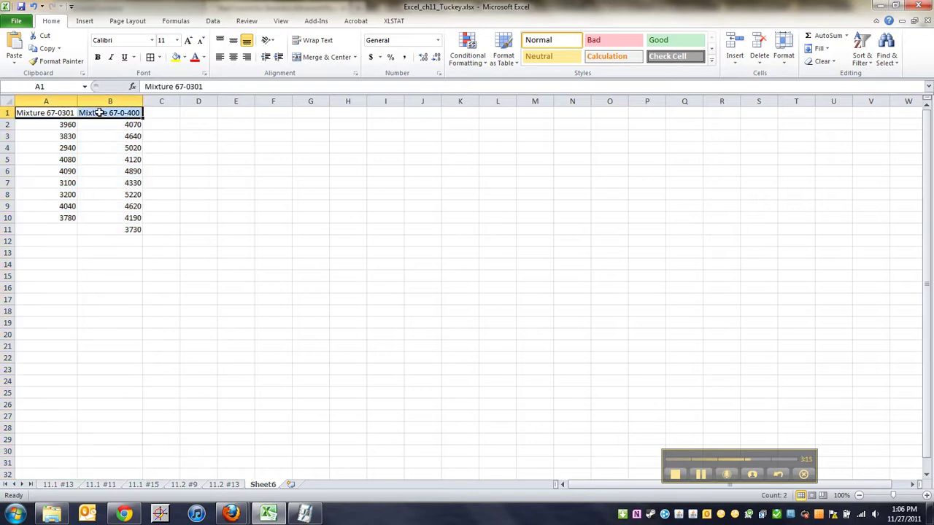
key(ctrl+b)
double_click(142, 101)
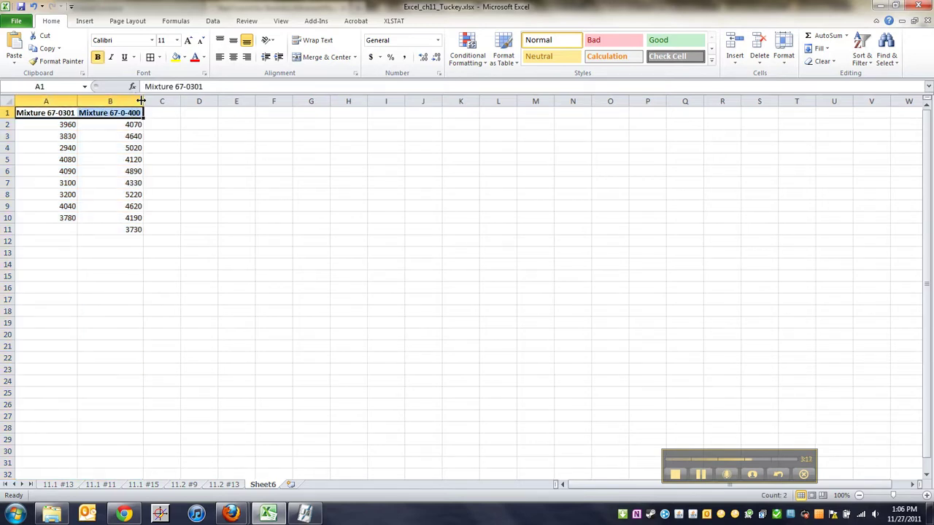
click(106, 179)
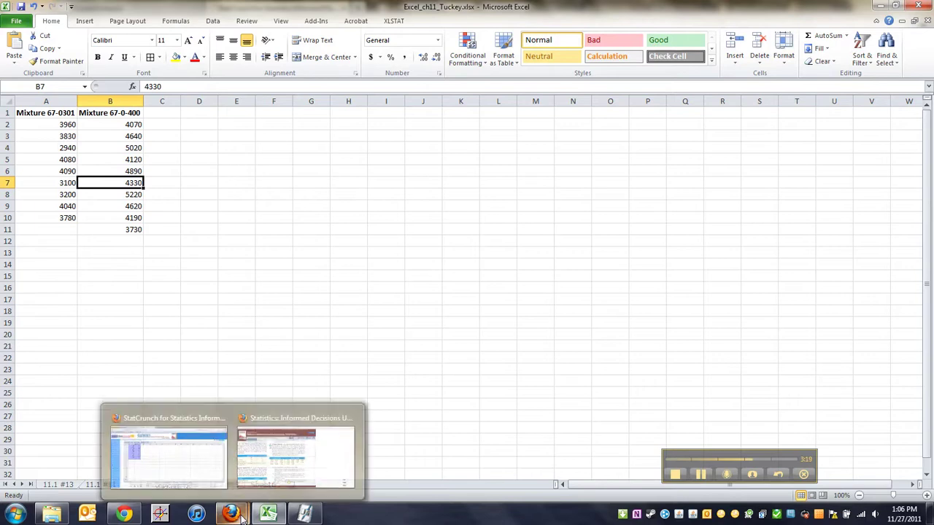
click(275, 467)
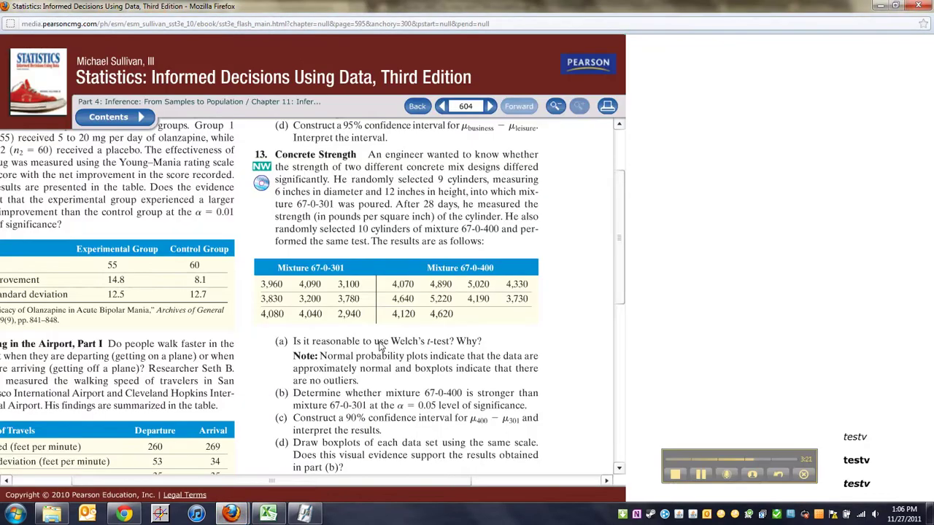
Scroll the e-book to read parts (a)–(d) of problem 13, then return to Excel
scroll(379, 345, down, 1)
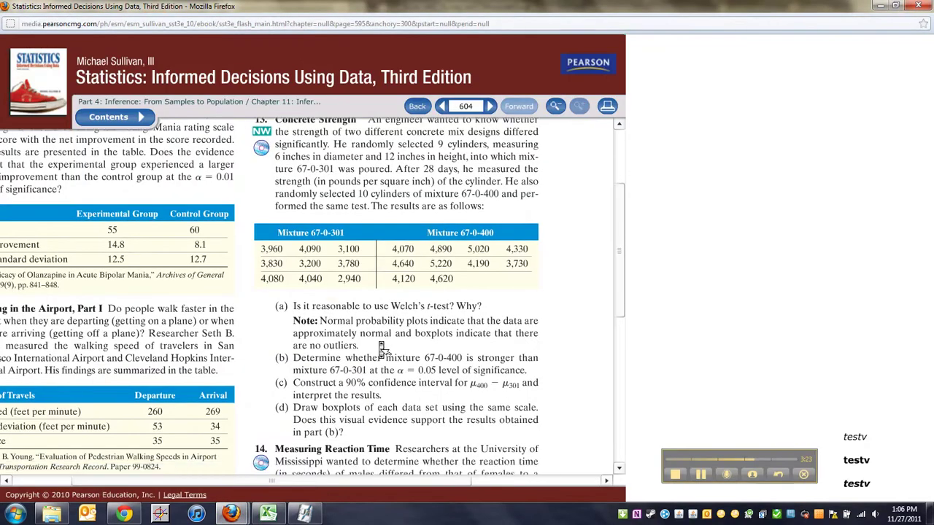
scroll(382, 346, down, 1)
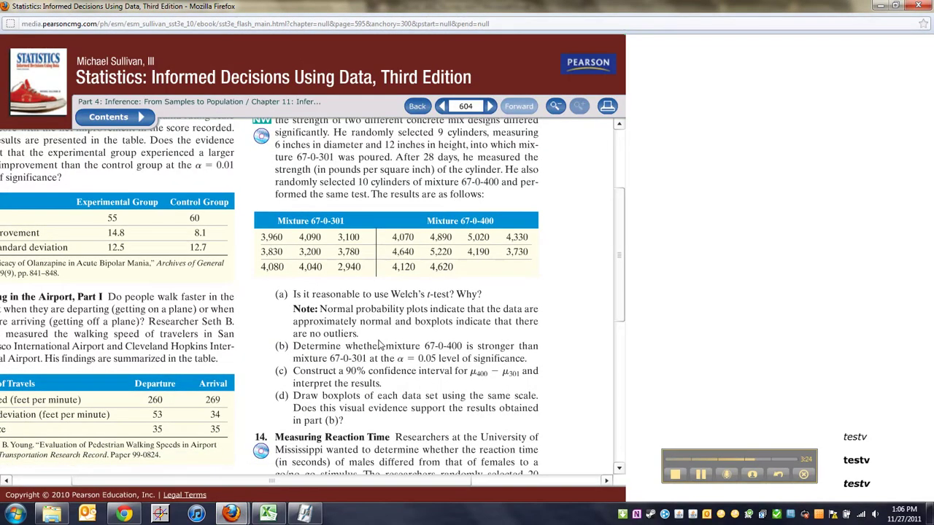
click(267, 515)
Type 'a)' in E1 and answer in F1: yes, independent random samples, both normal, no outliers
click(237, 115)
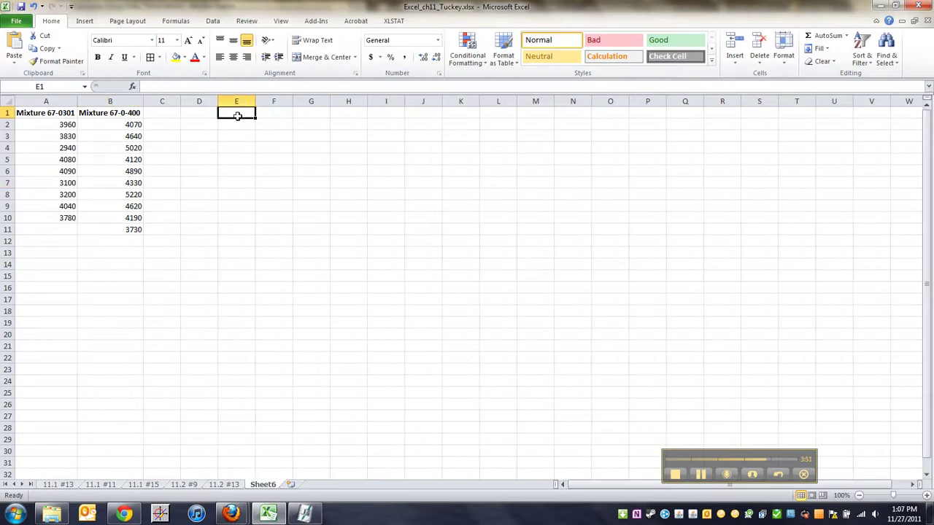
text(a)
key(Tab)
text(Y)
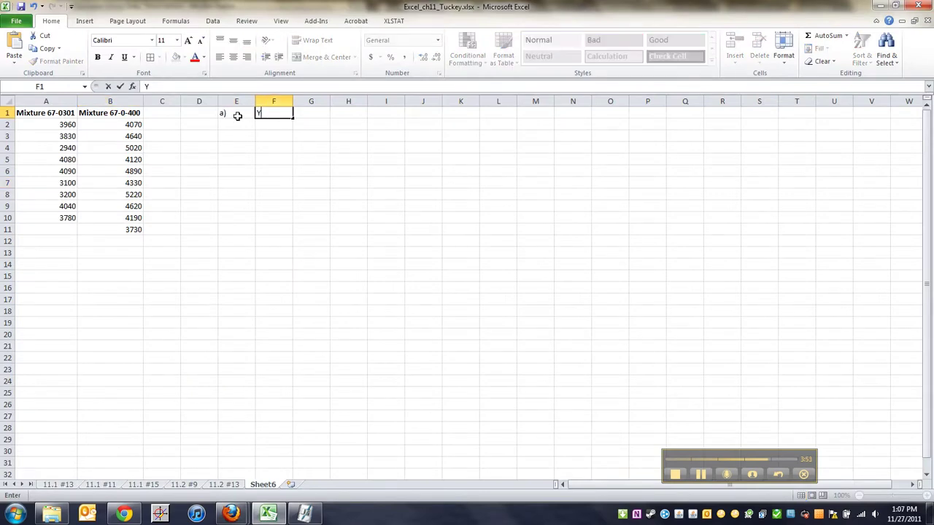
text(es, becasuse the sampels)
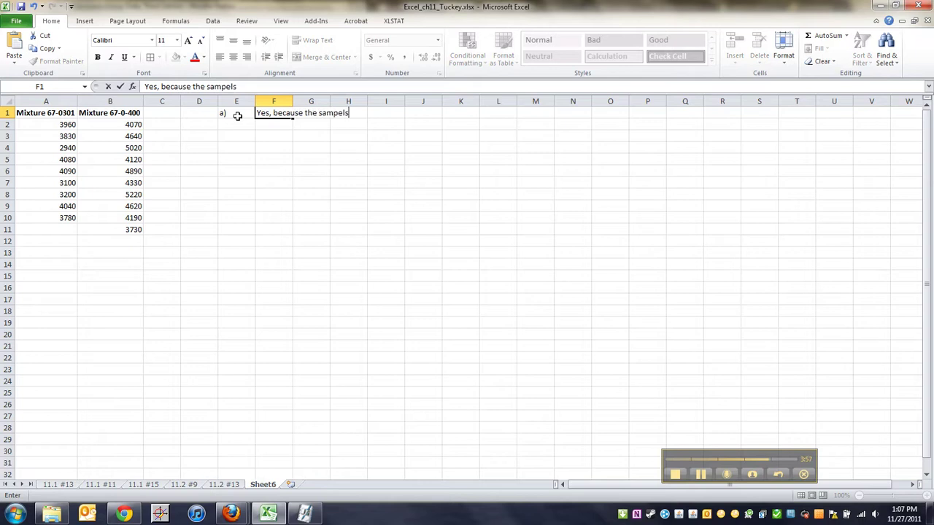
key(BackSpace)
key(BackSpace)
text(les are indepned)
key(BackSpace)
key(BackSpace)
key(BackSpace)
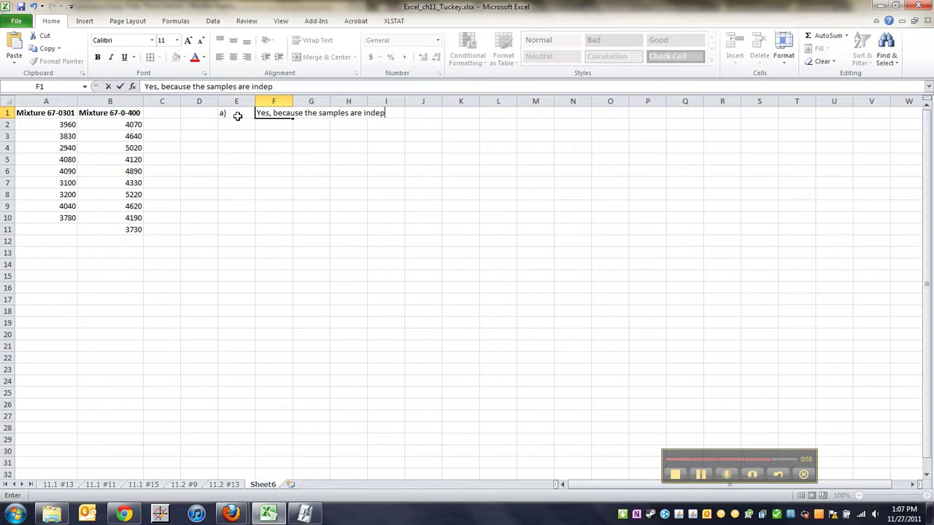
text(endent and randomy)
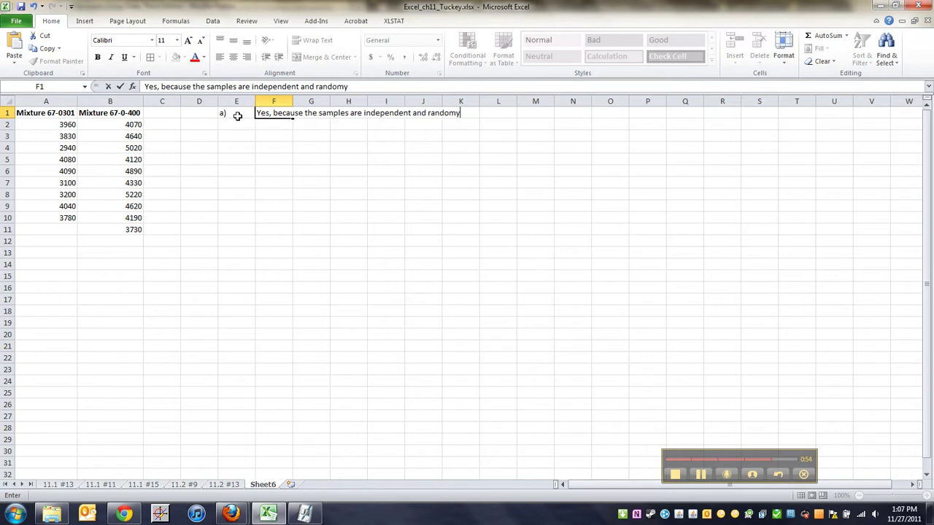
key(BackSpace)
text(ly obtained)
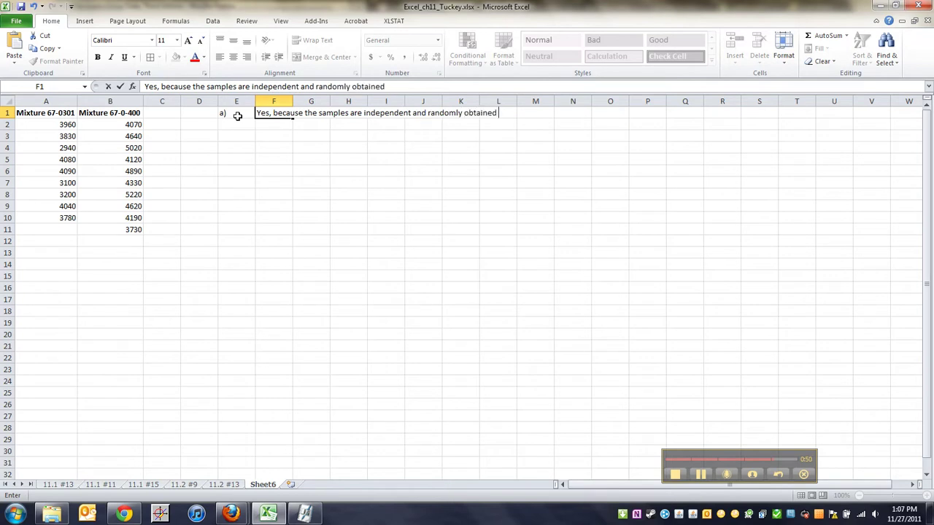
text(. Furthermore, we're inf)
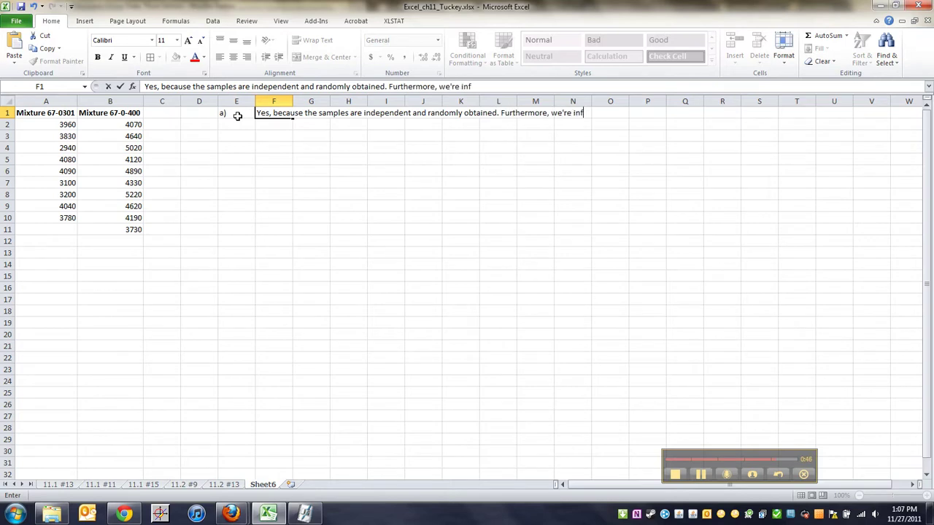
text(ormed that the data )
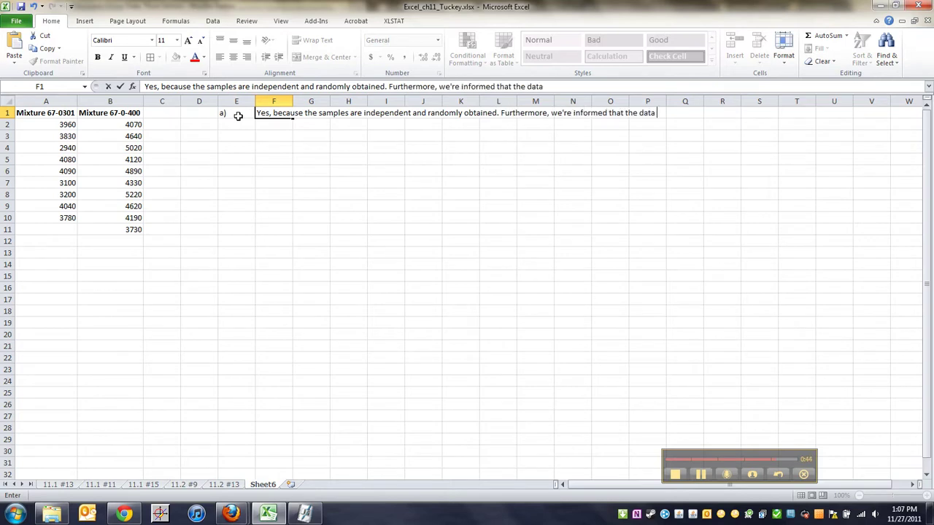
text(sets are both normal )
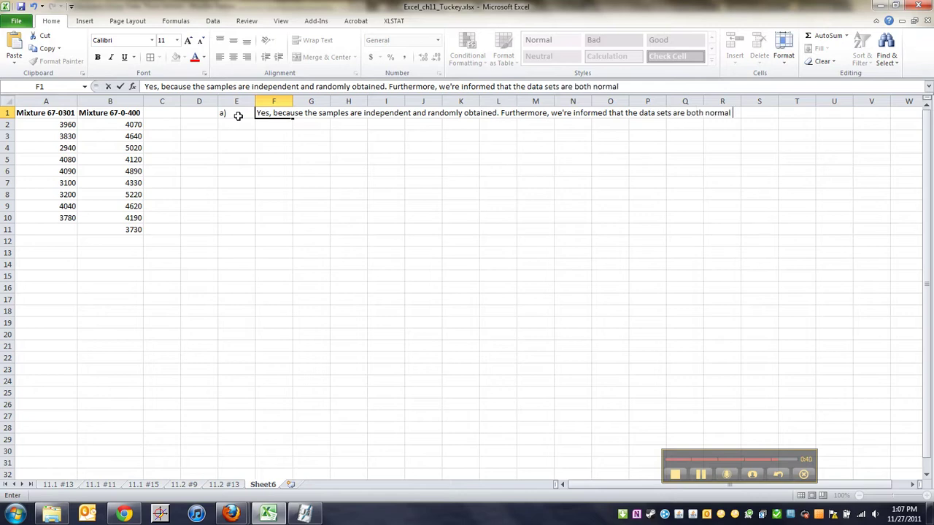
text(with no out)
key(BackSpace)
key(BackSpace)
text(o outliers)
key(Return)
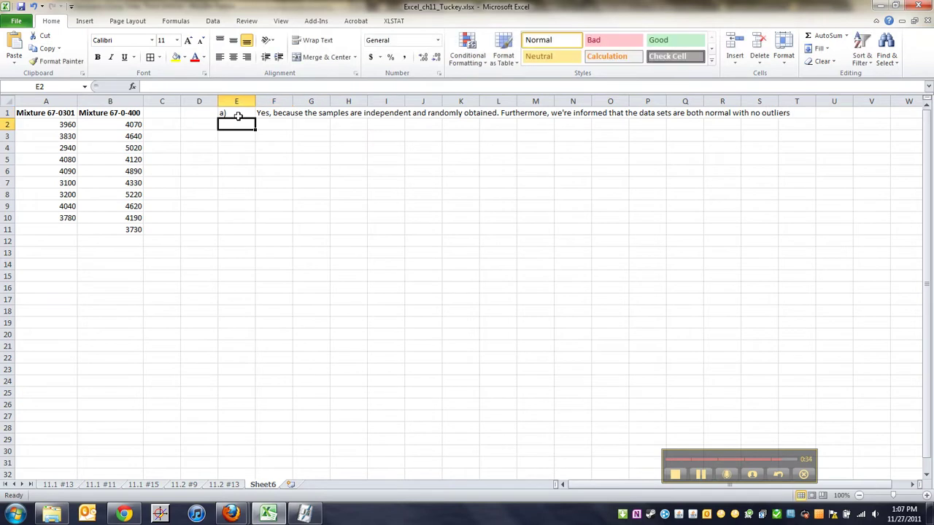
Bold the a) label and add a bold 'b)' label in E3
click(238, 116)
key(ctrl+b)
key(Down)
key(Down)
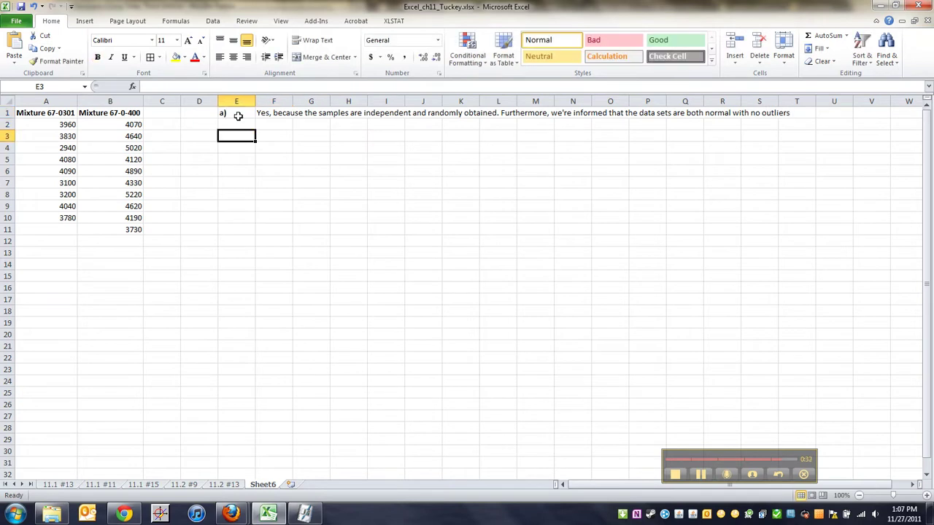
text(v)
key(ctrl+b)
text(b)
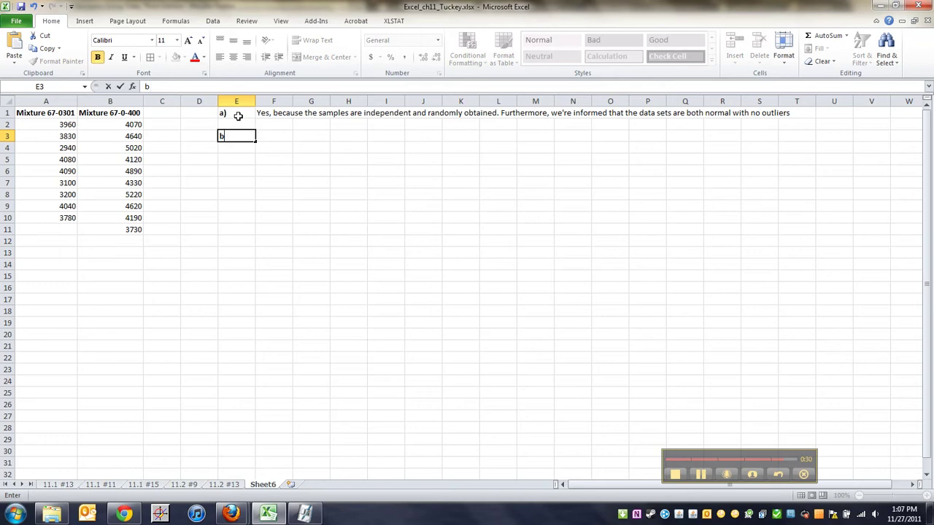
text())
key(Return)
key(Up)
key(Right)
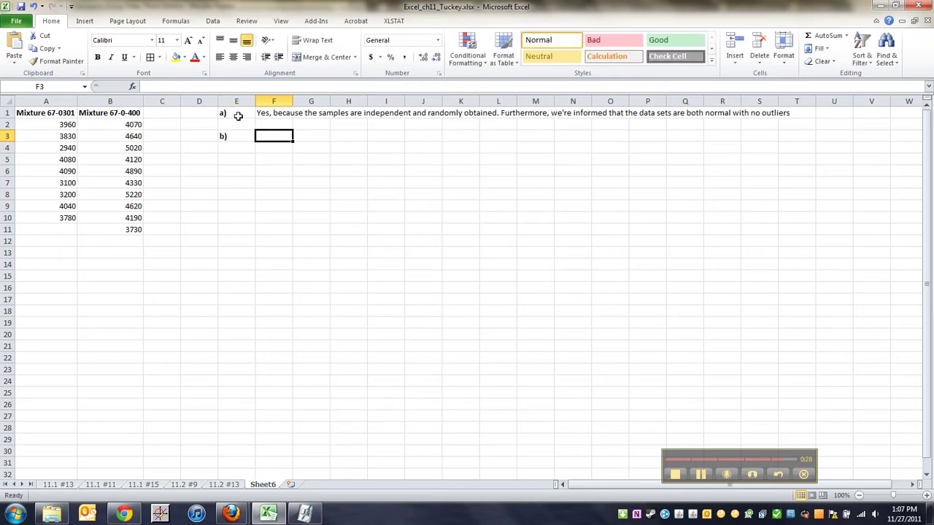
click(698, 475)
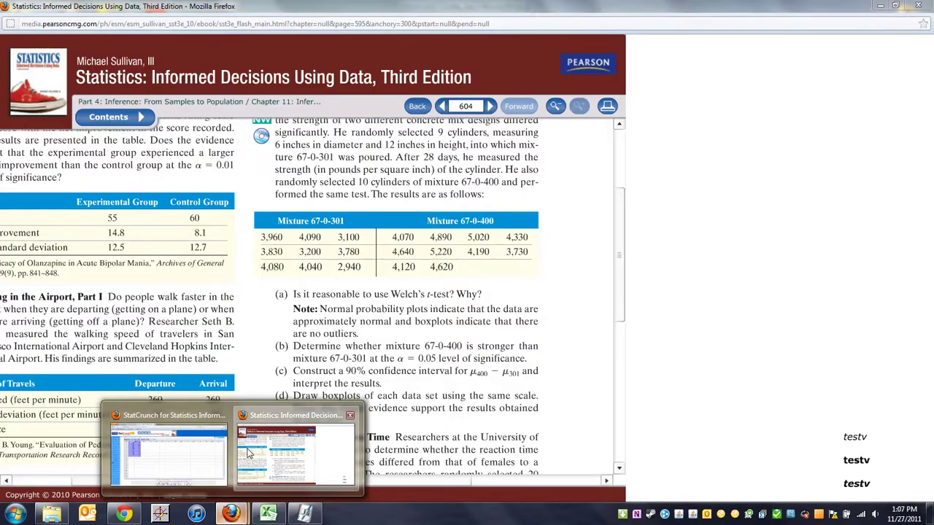
click(299, 450)
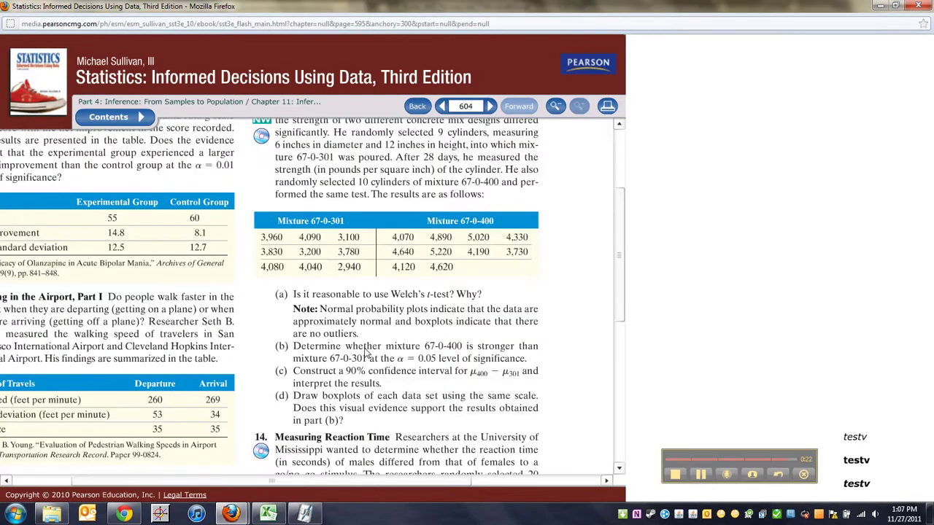
Scroll the Pearson e-book to part (b): is mixture 67-0-400 stronger than 67-0-301 at α = 0.05?
scroll(368, 356, down, 1)
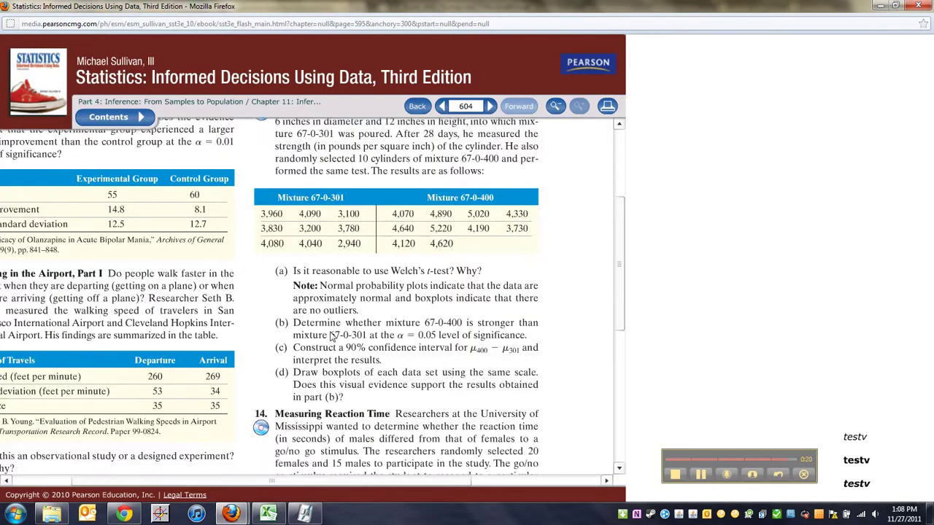
scroll(332, 335, down, 1)
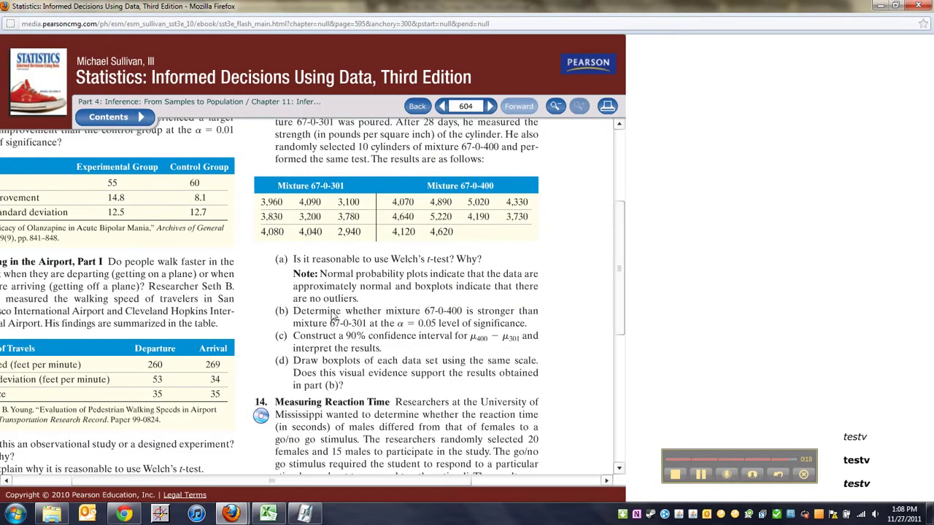